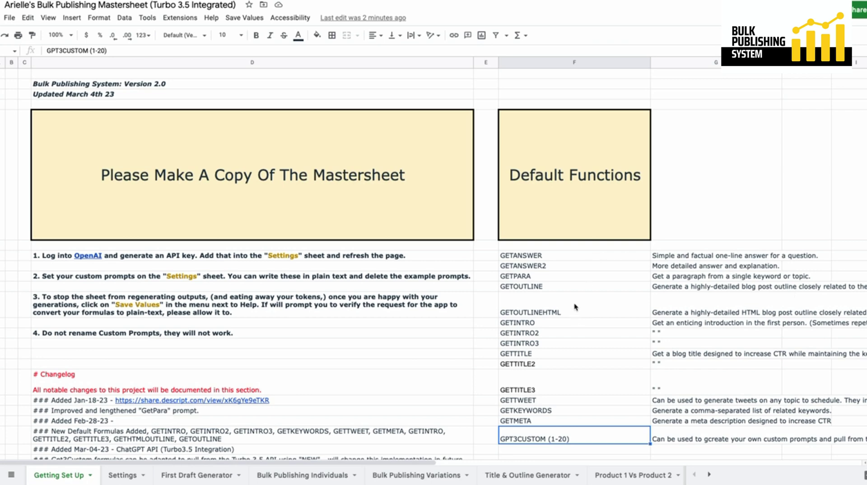
# Step: Examine the list of default functions and the changelog entries on the Getting Set Up sheet
pyautogui.scroll(-2, 574, 307)
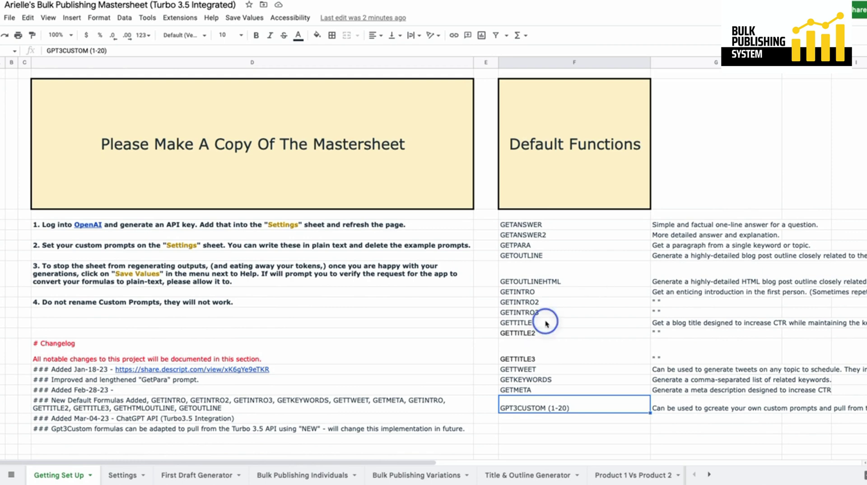
pyautogui.click(586, 235)
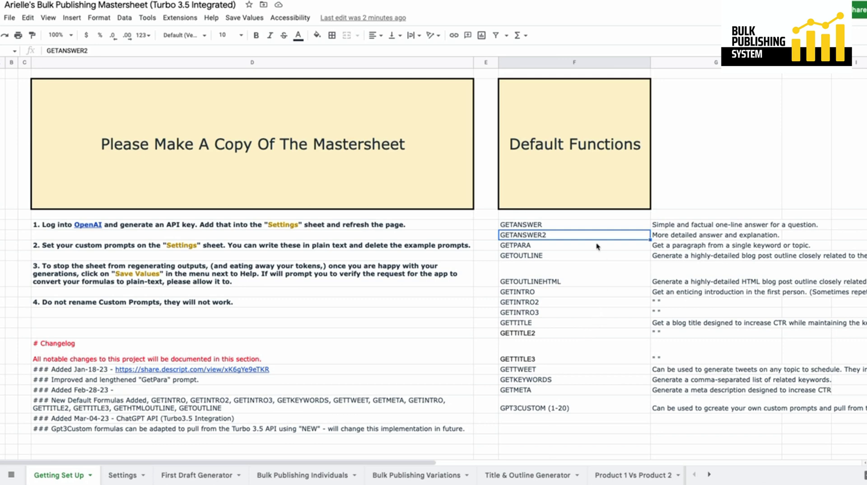
pyautogui.moveTo(586, 221); pyautogui.dragTo(567, 406)
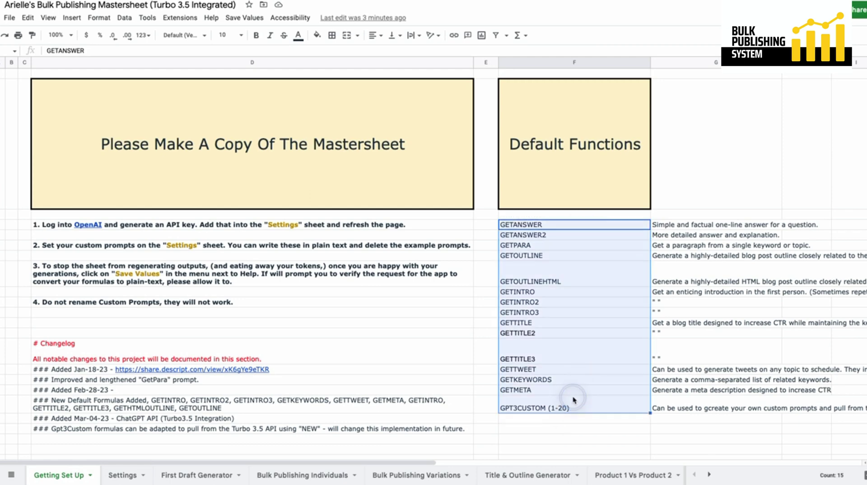
pyautogui.click(567, 379)
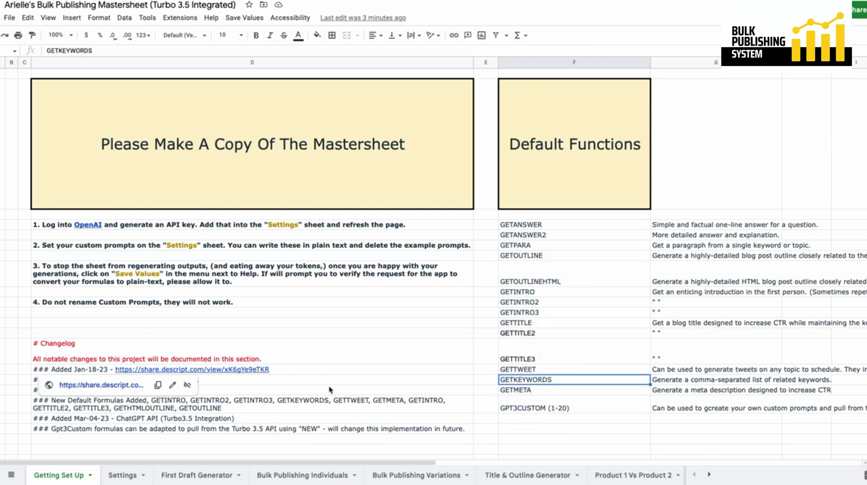
pyautogui.click(300, 405)
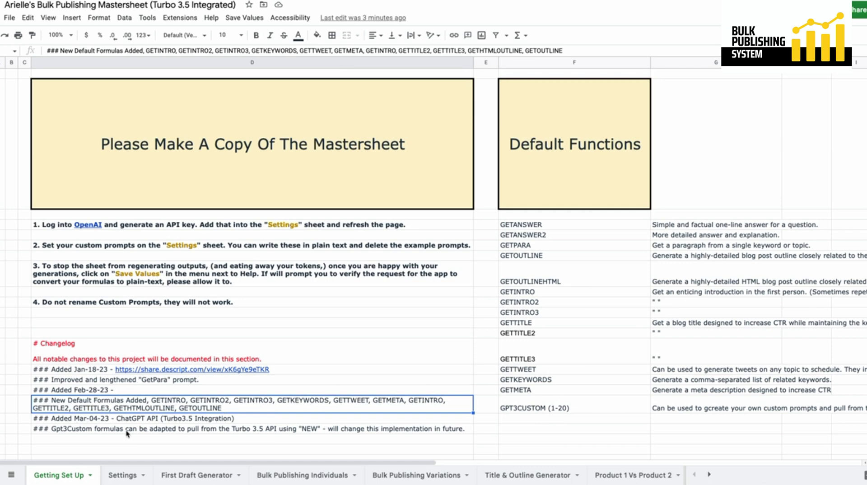
pyautogui.click(121, 419)
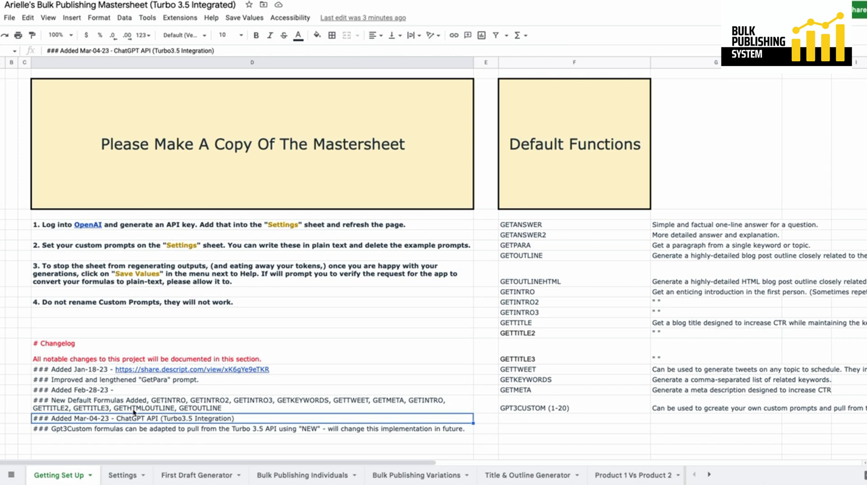
pyautogui.click(515, 235)
pyautogui.click(519, 357)
pyautogui.moveTo(532, 215); pyautogui.dragTo(555, 413)
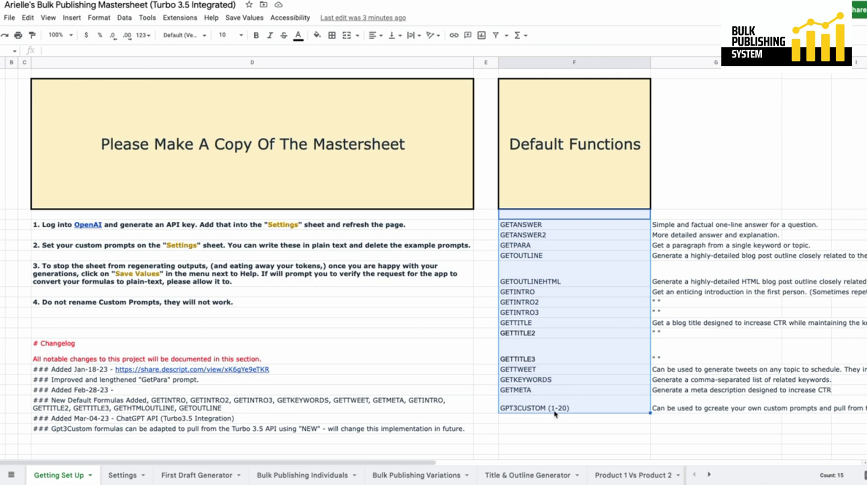
pyautogui.click(347, 419)
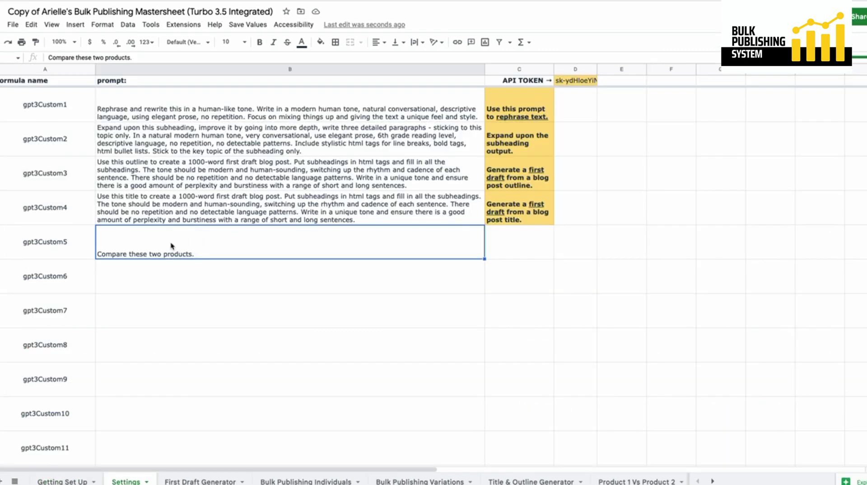
# Step: Copy the formula name gpt3Custom5 from the Settings sheet and add a new blank sheet to the workbook
pyautogui.click(52, 248)
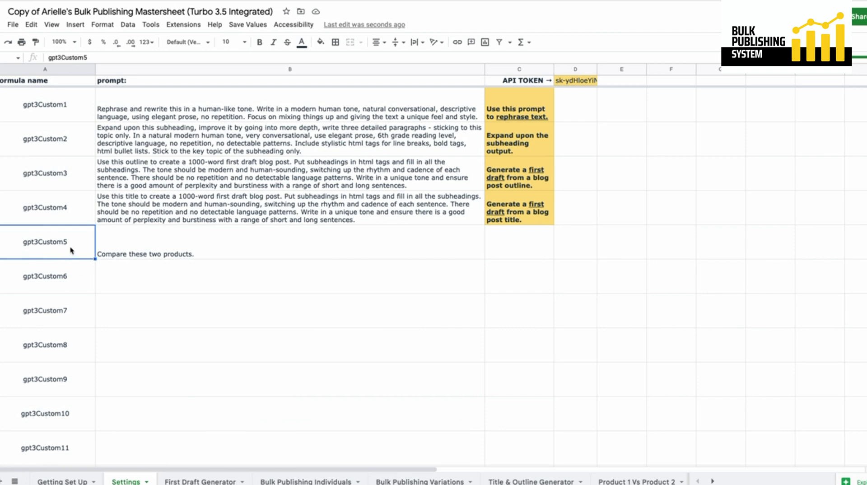
pyautogui.hotkey('ctrl', 'c')
pyautogui.click(2, 481)
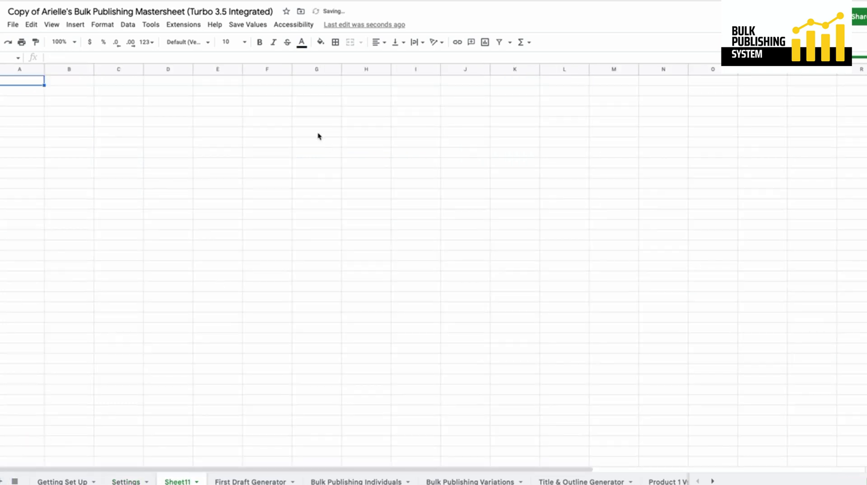
# Step: Enter "Macbook Pro Vs Macbook Air" in cell C5 and widen column C to fit the text
pyautogui.doubleClick(106, 122)
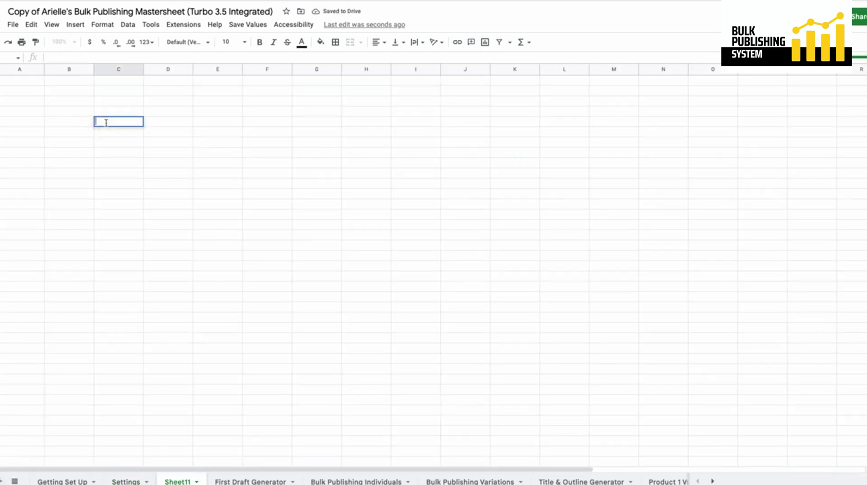
pyautogui.write('Macbook Pro')
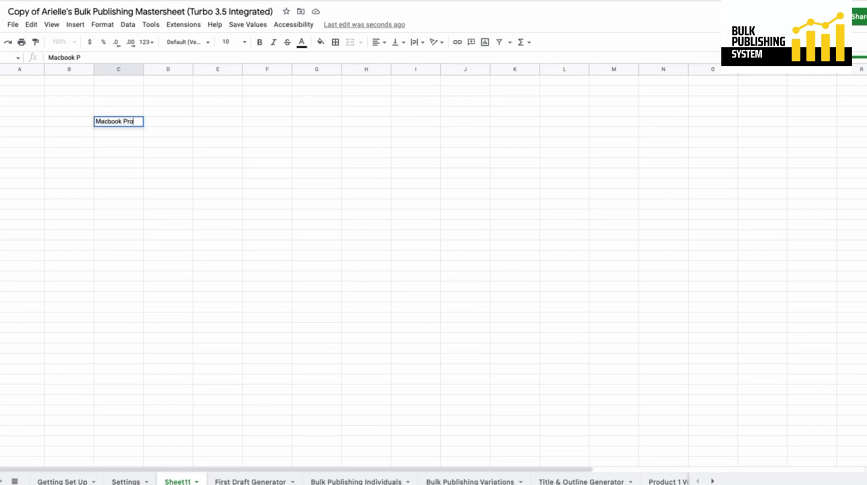
pyautogui.write(' Vs Macbook Air')
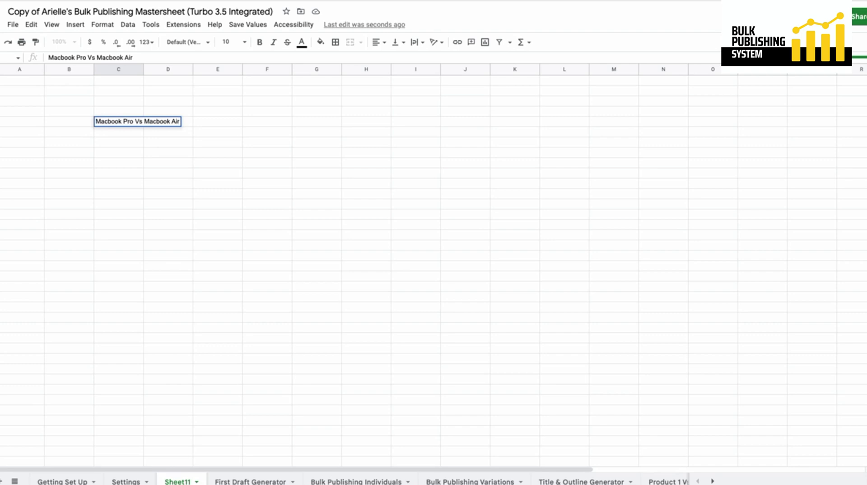
pyautogui.click(230, 150)
pyautogui.moveTo(144, 69); pyautogui.dragTo(228, 71)
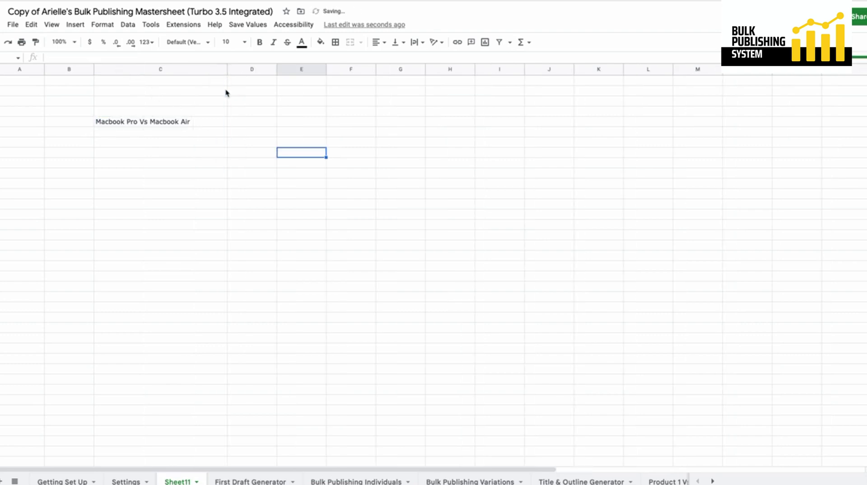
# Step: Enter the formula =gpt3Custom5(C5) in cell D5 of the new sheet, using the copied formula name
pyautogui.click(245, 122)
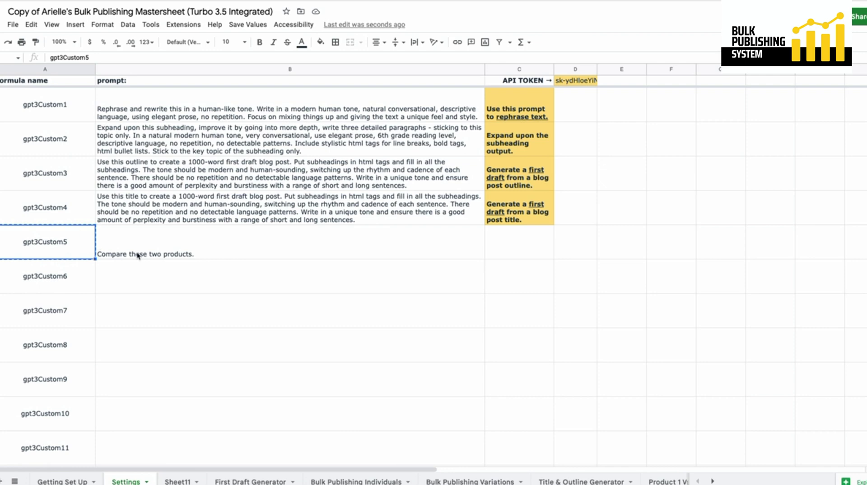
pyautogui.click(75, 481)
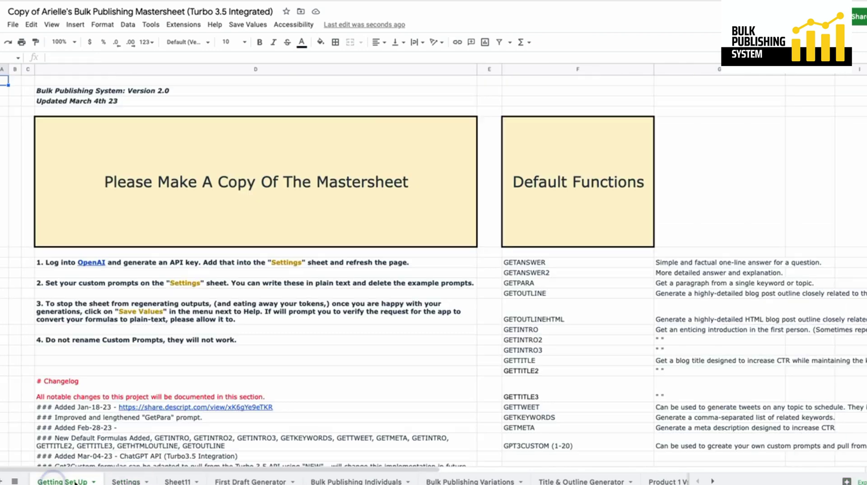
pyautogui.click(126, 481)
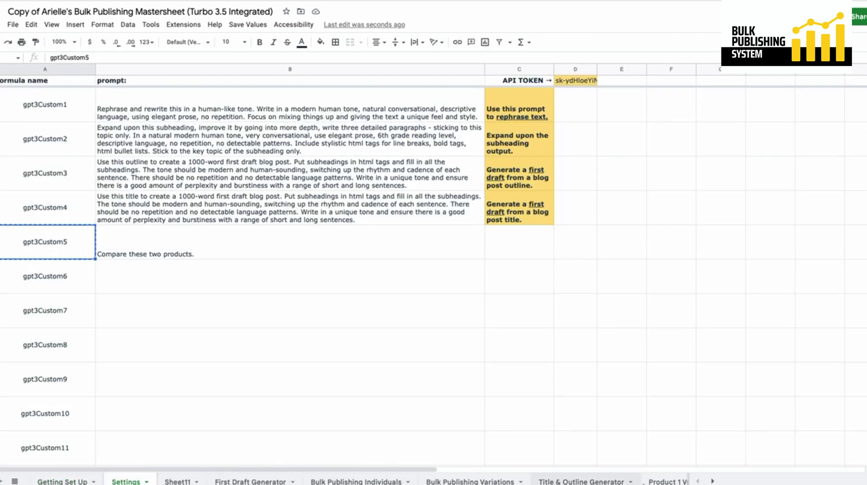
pyautogui.click(178, 481)
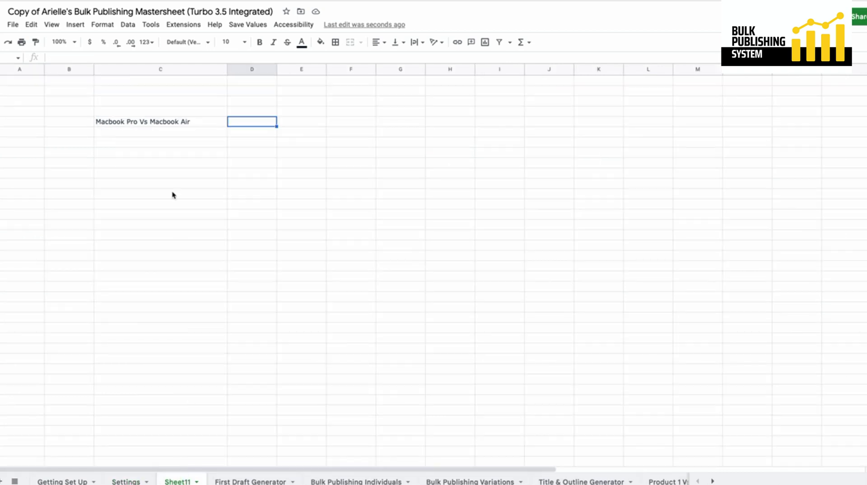
pyautogui.doubleClick(250, 122)
pyautogui.hotkey('ctrl', 'v')
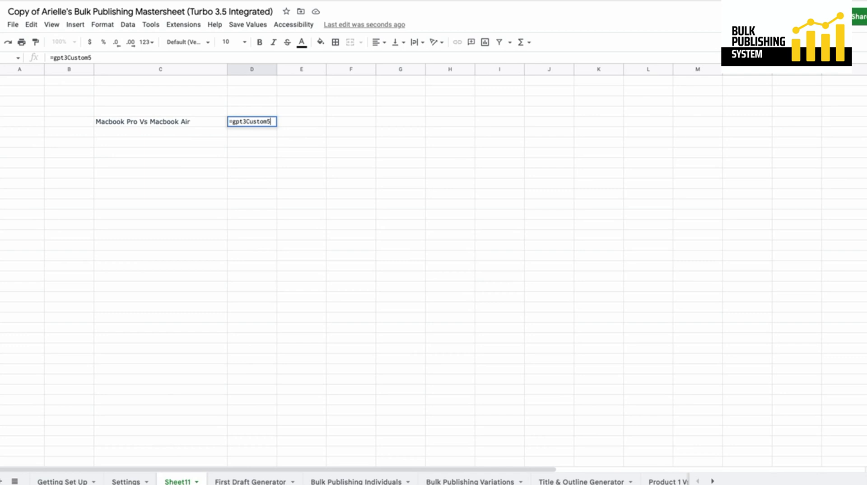
pyautogui.write('(')
pyautogui.click(192, 124)
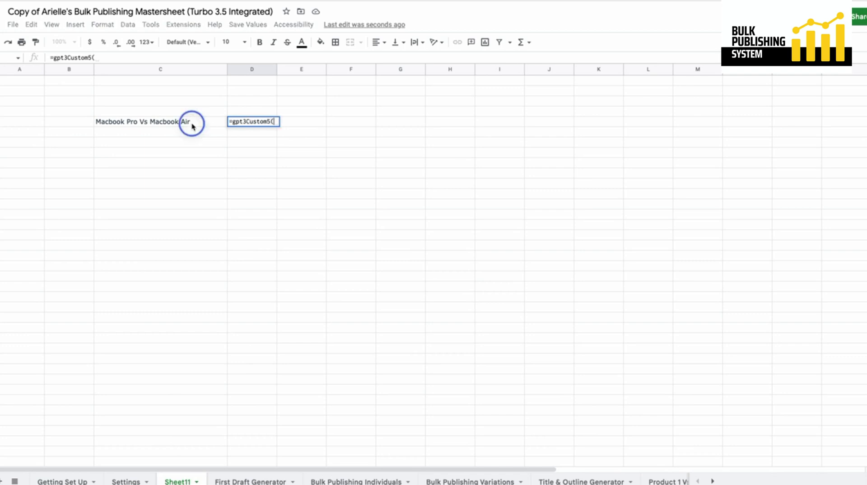
pyautogui.press('Return')
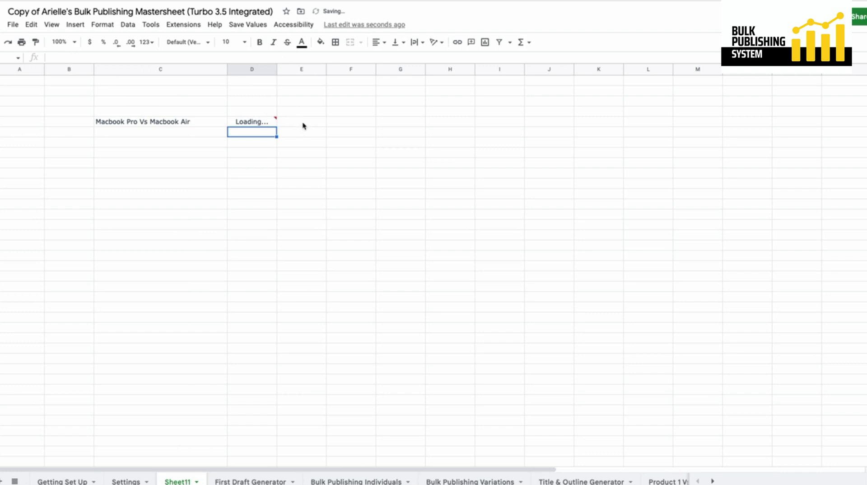
# Step: Enter the column headings "Davinci" in cell D1 and "ChatGPT" in cell E1
pyautogui.click(258, 83)
pyautogui.click(257, 82)
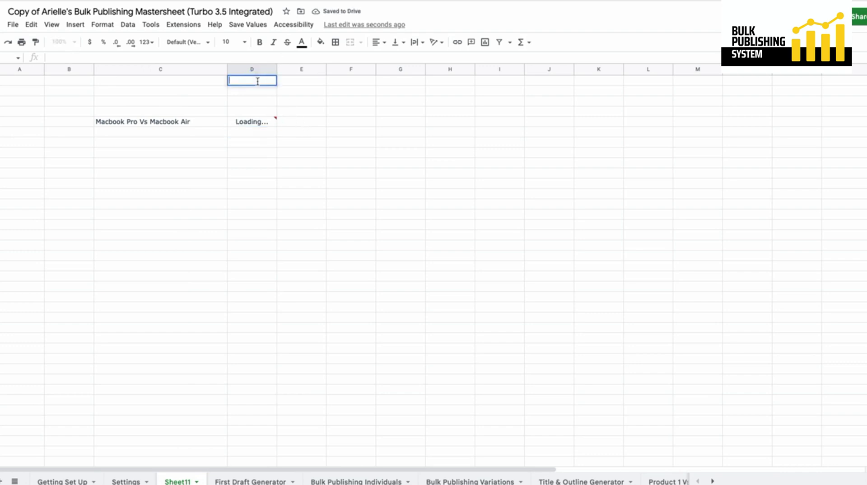
pyautogui.write('Davinci')
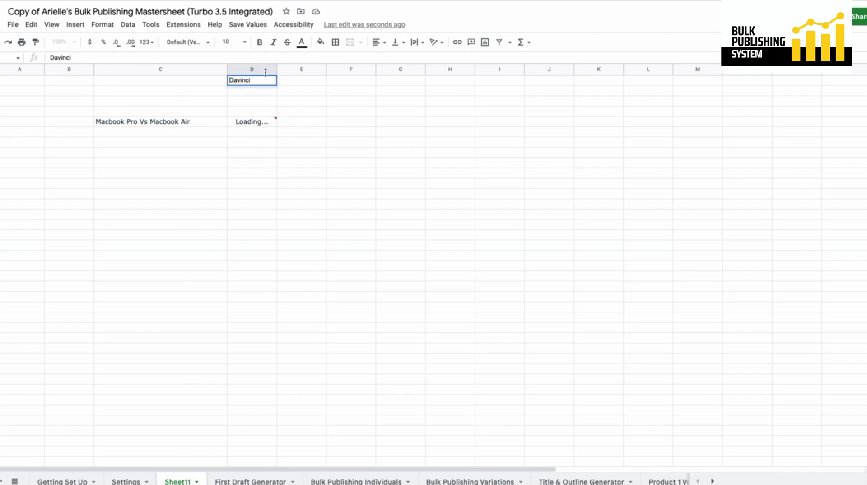
pyautogui.click(301, 82)
pyautogui.click(300, 80)
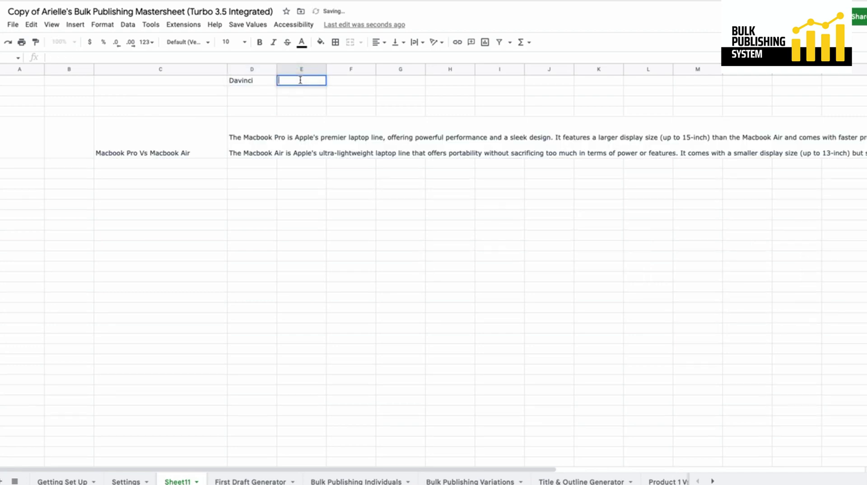
pyautogui.write('ChatGPT')
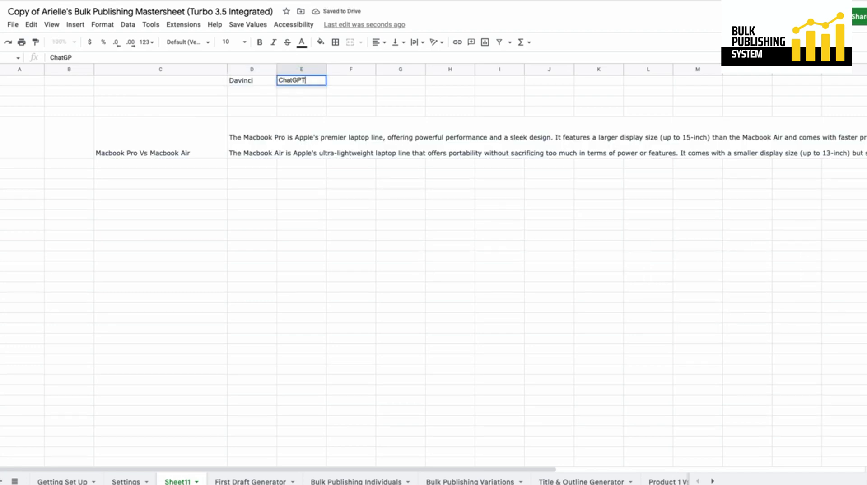
# Step: Wrap the generated text in cell D5 and widen columns D and E equally
pyautogui.click(252, 124)
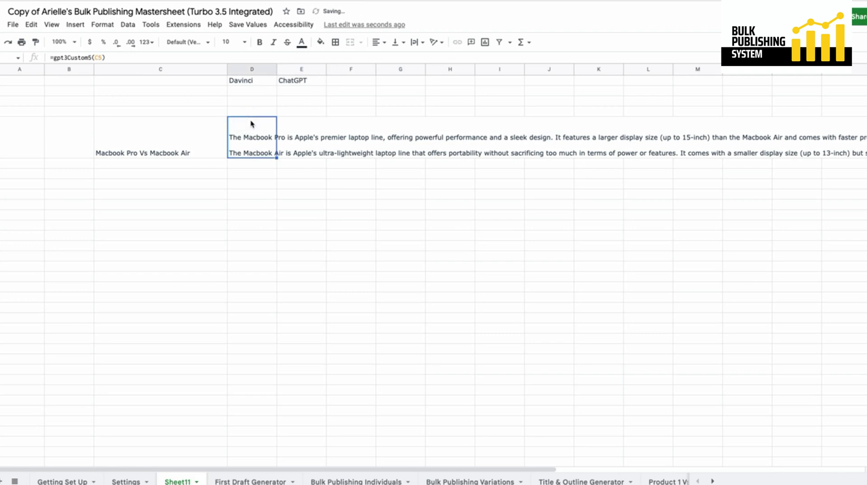
pyautogui.click(416, 42)
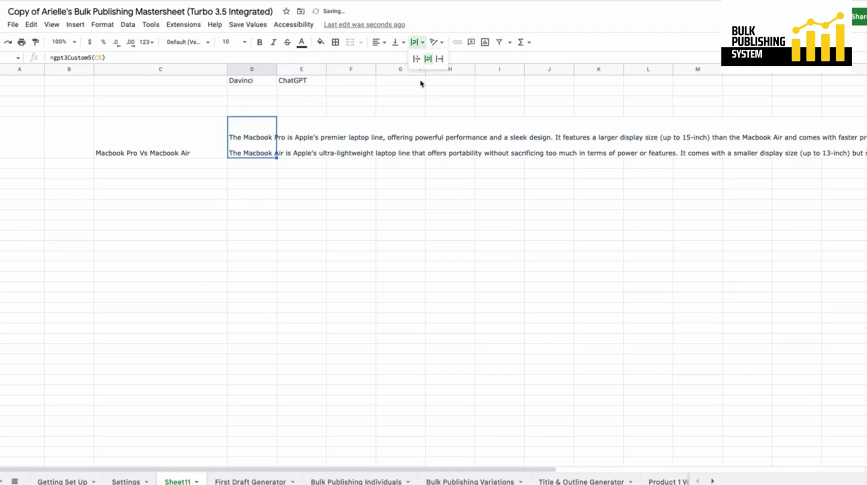
pyautogui.click(428, 59)
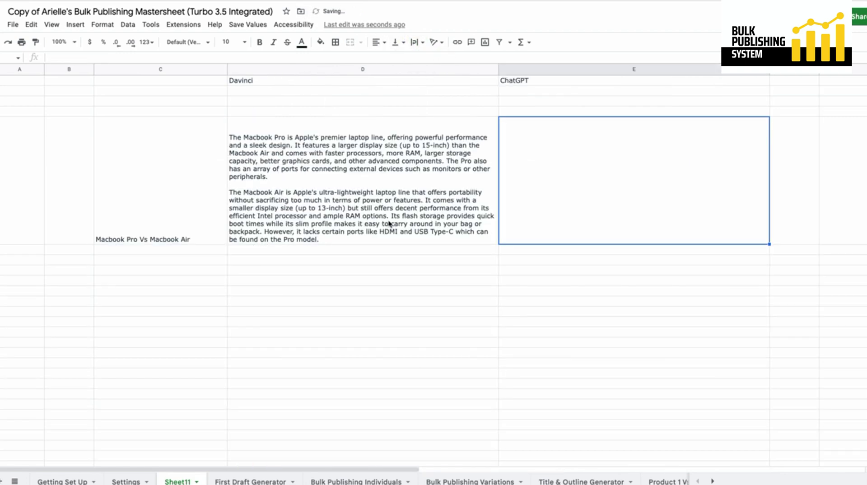
pyautogui.click(154, 190)
# Step: Copy the formula from D5 into E5 and change it to =gpt3Custom5New(C5)
pyautogui.click(427, 156)
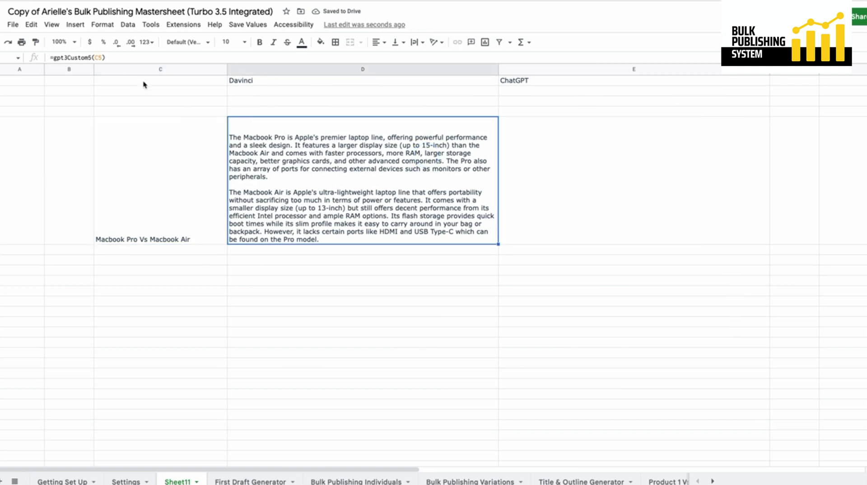
pyautogui.doubleClick(90, 57)
pyautogui.tripleClick(130, 52)
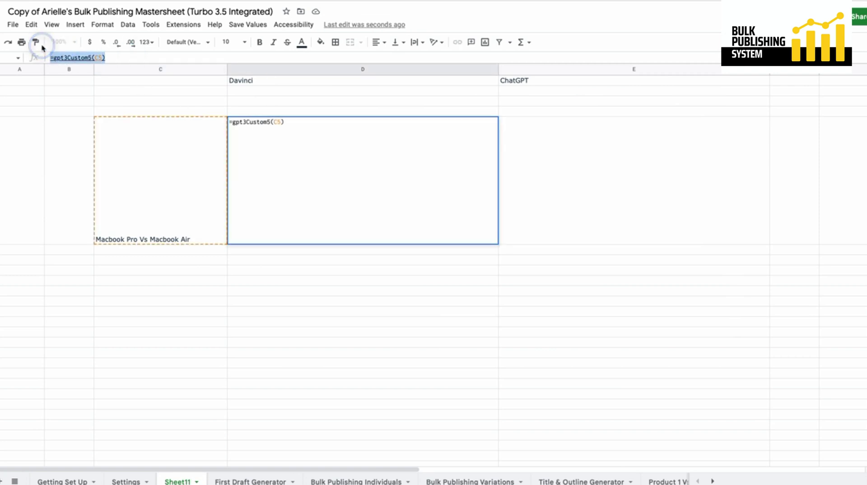
pyautogui.hotkey('ctrl', 'c')
pyautogui.doubleClick(528, 143)
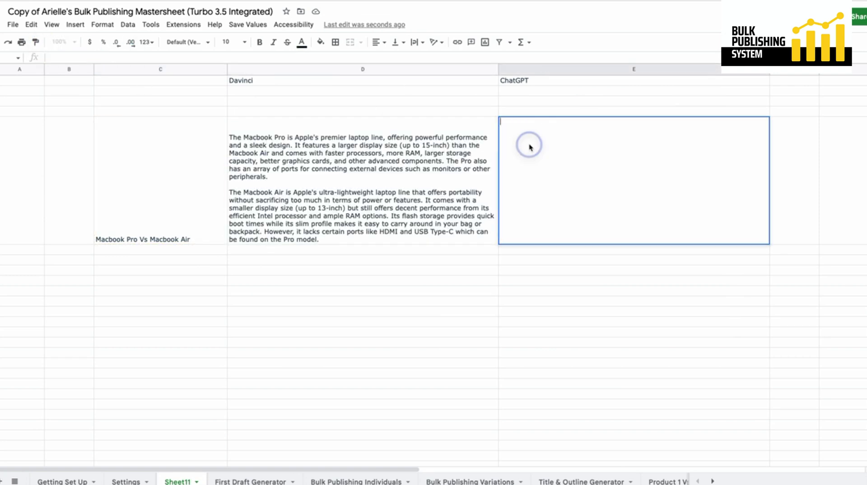
pyautogui.hotkey('ctrl', 'v')
pyautogui.click(543, 122)
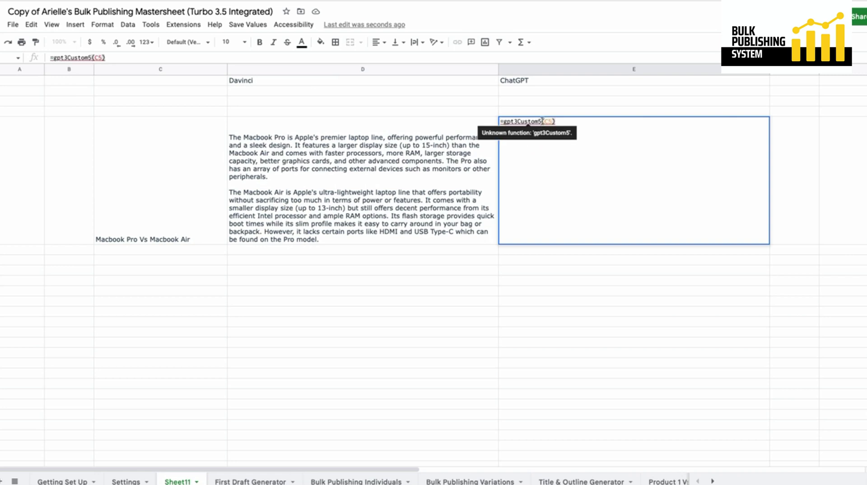
pyautogui.write('New')
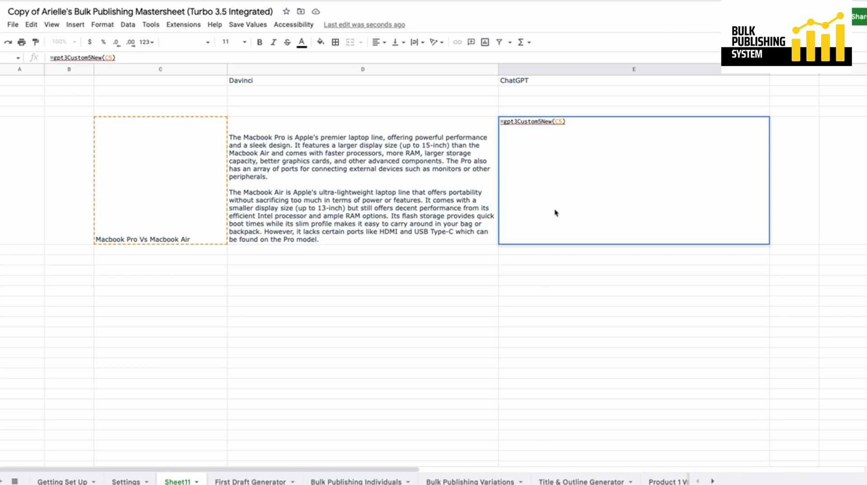
pyautogui.press('Return')
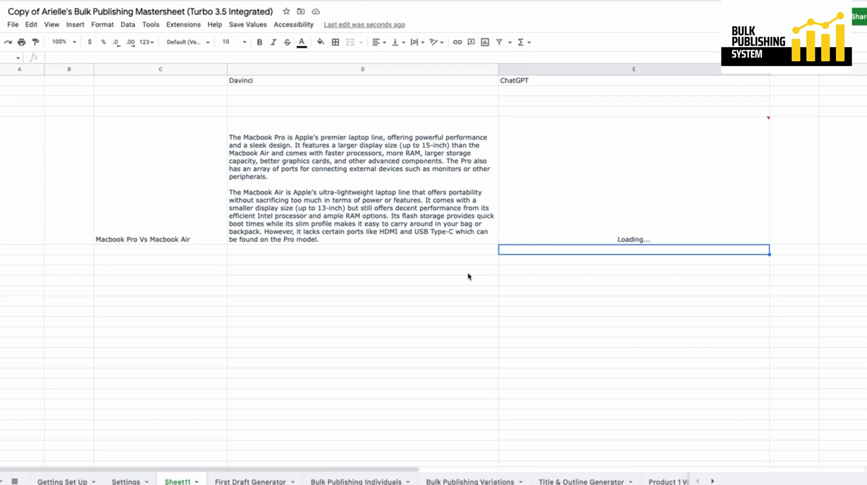
pyautogui.click(453, 225)
pyautogui.click(828, 246)
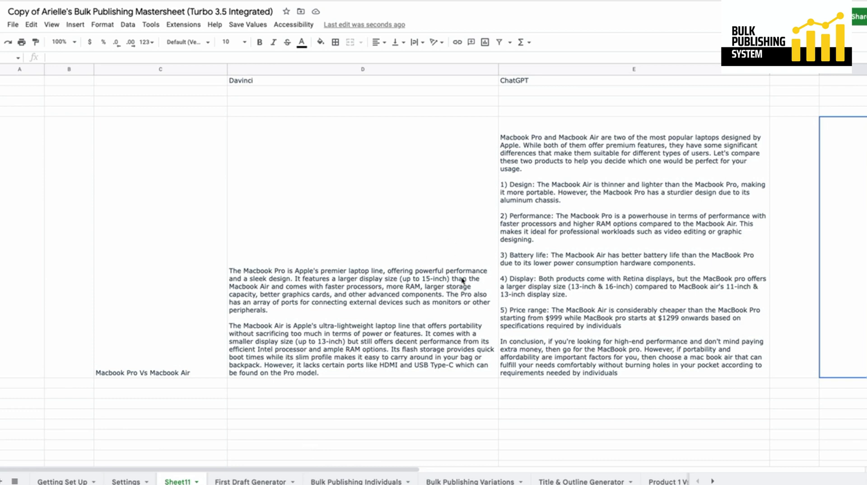
# Step: Compare the Davinci output in D5 with the ChatGPT output in E5 for Macbook Pro Vs Macbook Air
pyautogui.click(384, 236)
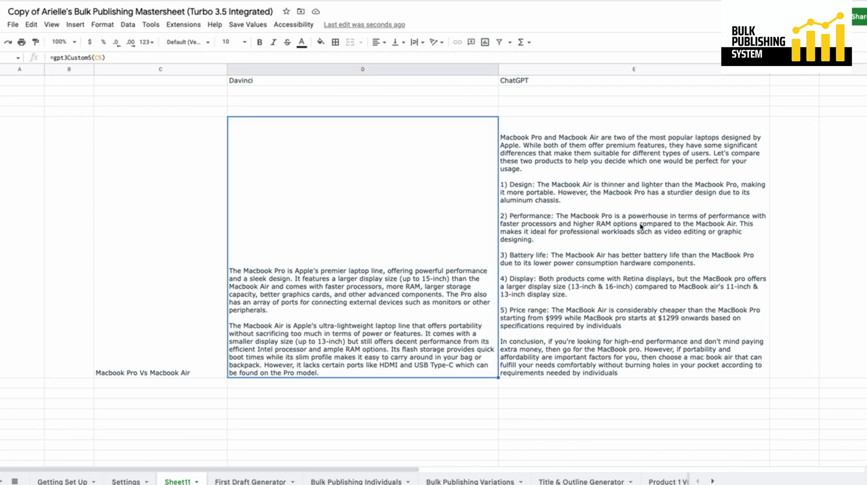
pyautogui.click(582, 234)
pyautogui.click(276, 247)
pyautogui.click(567, 232)
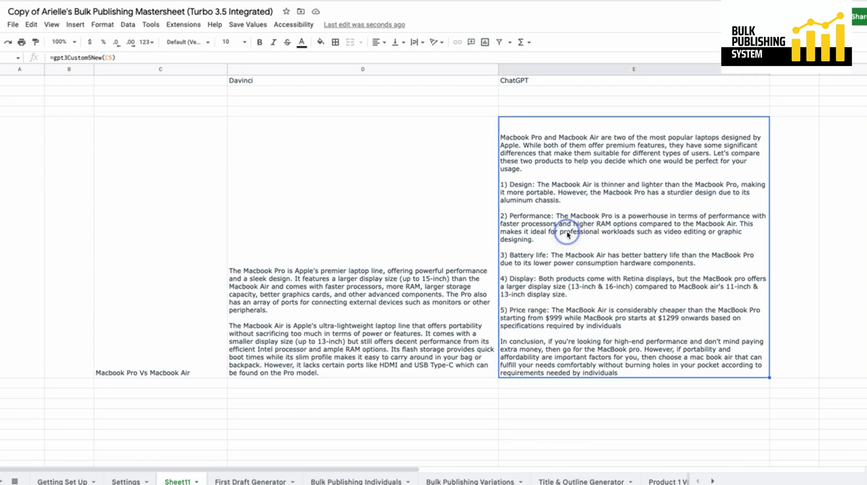
pyautogui.press('Left')
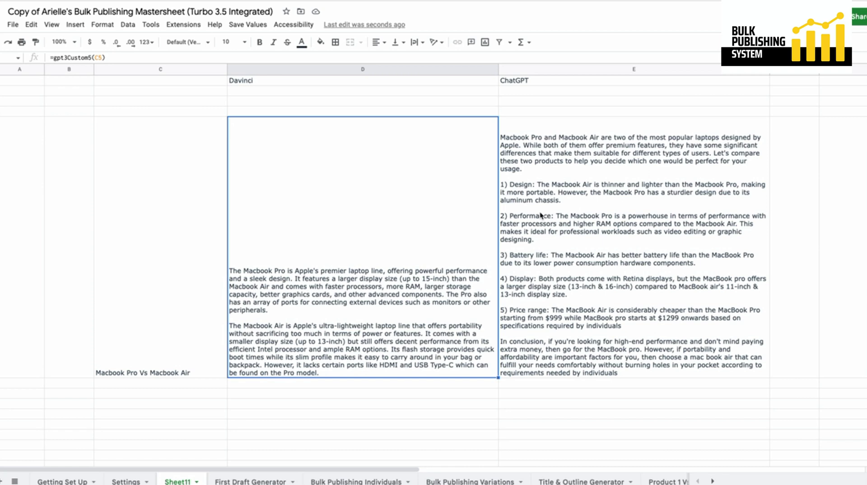
pyautogui.press('Right')
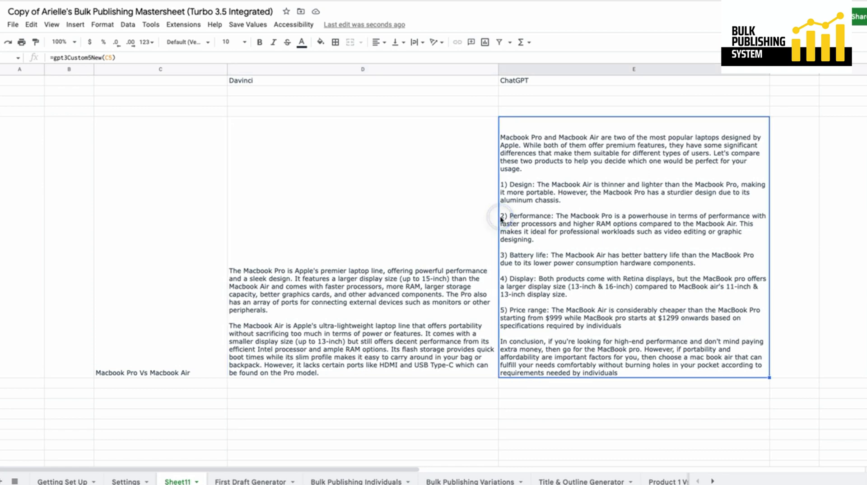
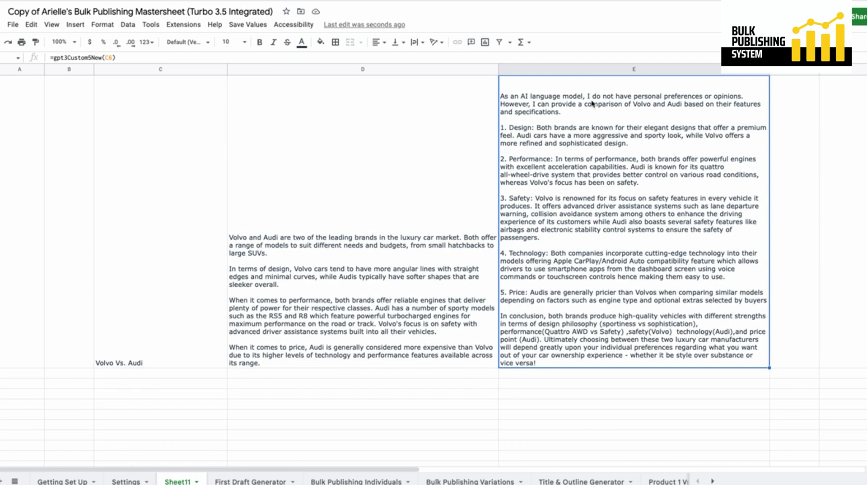
# Step: Compare the Davinci and ChatGPT outputs for Volvo Vs. Audi in row 6, checking the gpt3Custom5 prompt on the Settings sheet
pyautogui.click(533, 98)
pyautogui.scroll(3, 434, 271)
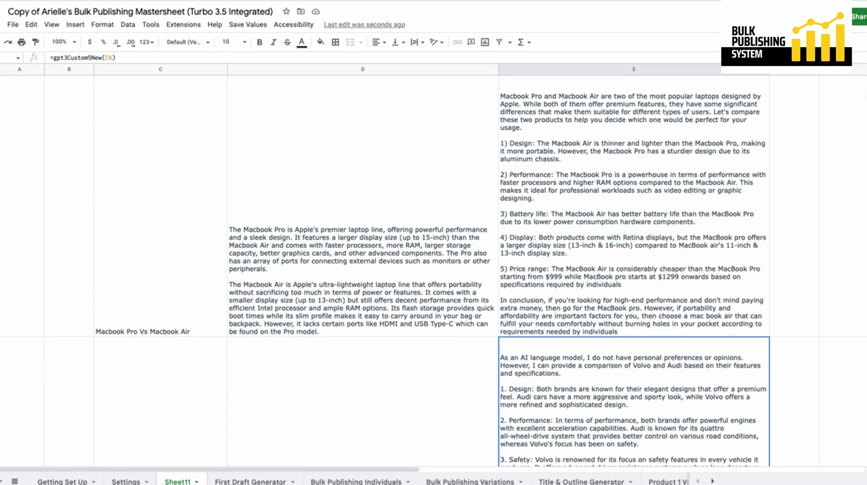
pyautogui.scroll(-3, 434, 271)
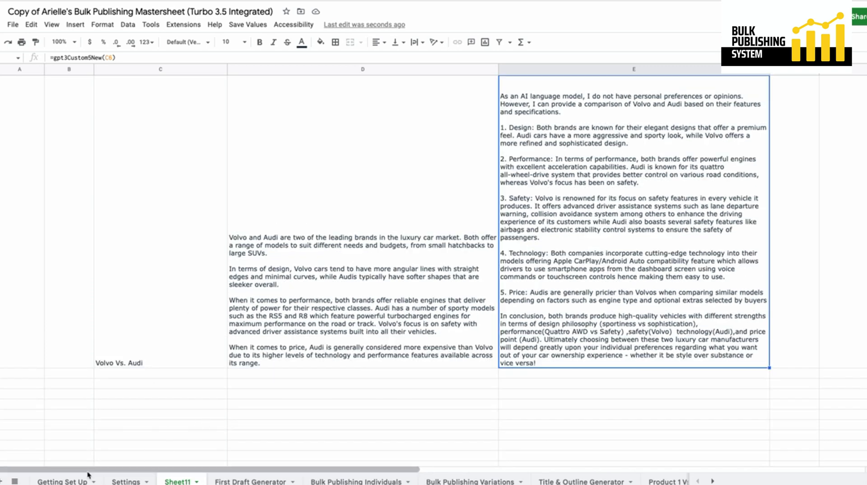
pyautogui.click(126, 481)
pyautogui.click(188, 256)
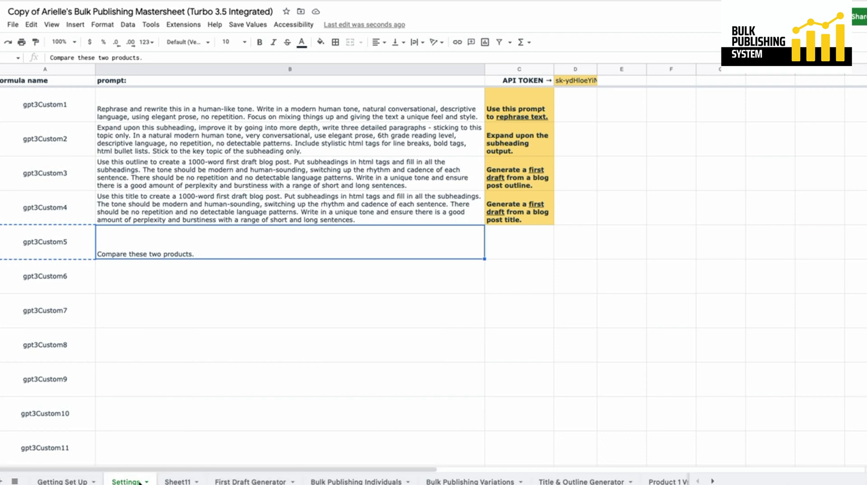
pyautogui.click(185, 482)
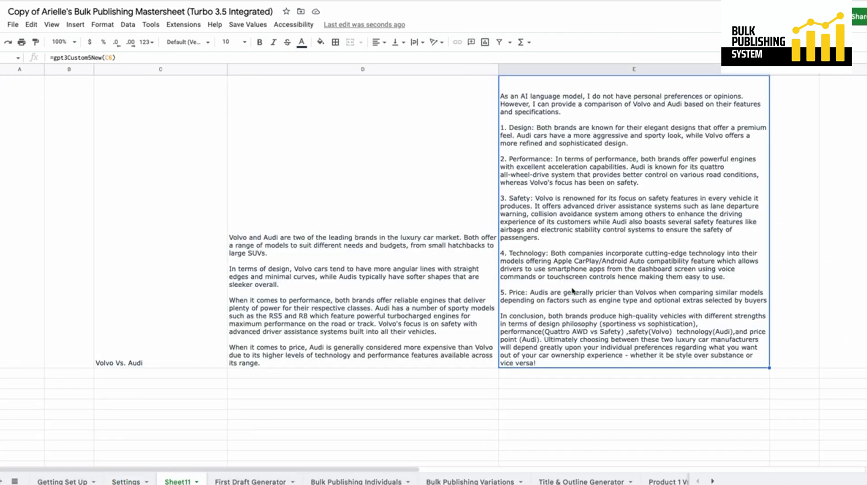
pyautogui.click(354, 293)
pyautogui.click(570, 189)
pyautogui.click(298, 324)
pyautogui.click(569, 284)
pyautogui.click(349, 301)
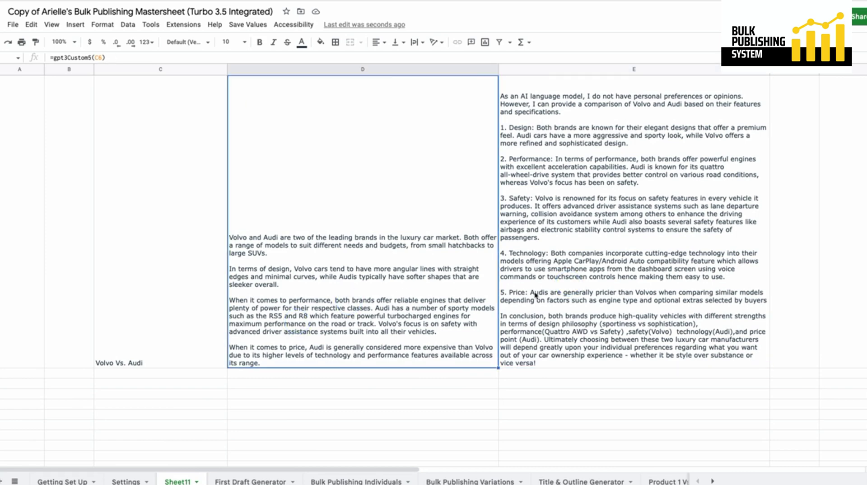
pyautogui.click(544, 293)
# Step: Extend the gpt3Custom5 prompt on the Settings sheet to request depth, personality, a first-person perspective from an extensive tester of both, and formatted data
pyautogui.click(126, 480)
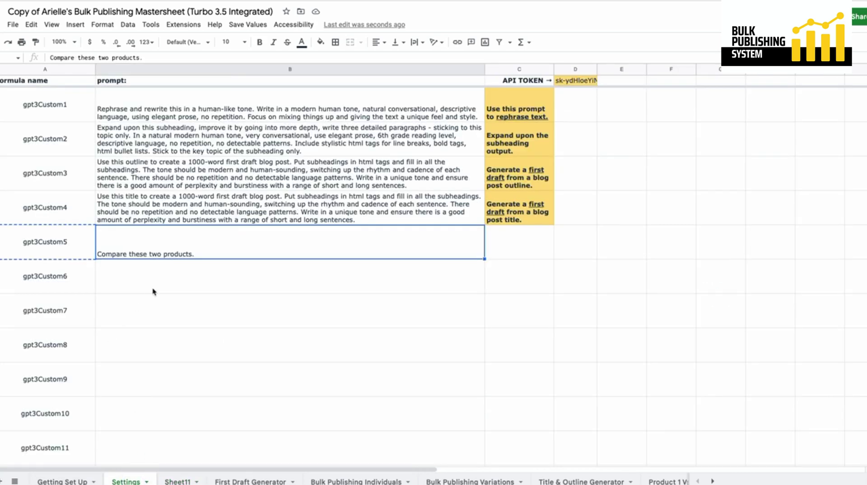
pyautogui.click(170, 248)
pyautogui.doubleClick(170, 247)
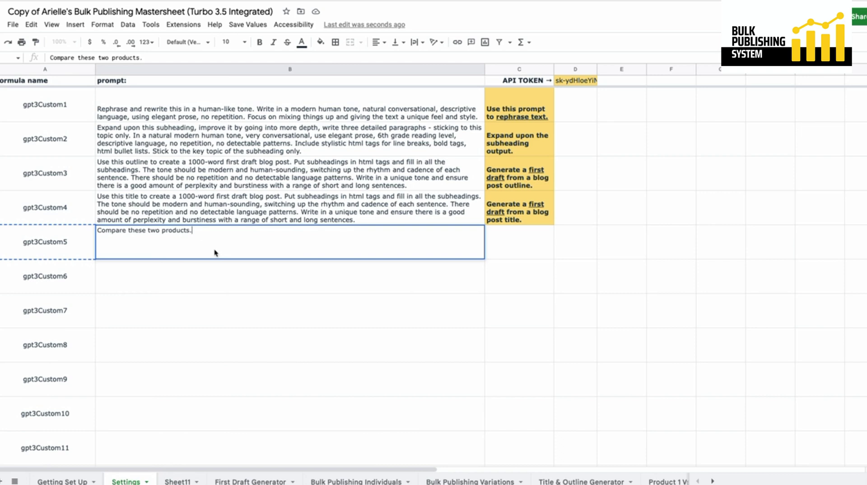
pyautogui.write('Going into as much detail and depth as possible. Put personality into it and write from a first person perspective as somebody who has tried and tested both extensively. Format the data.')
pyautogui.click(116, 305)
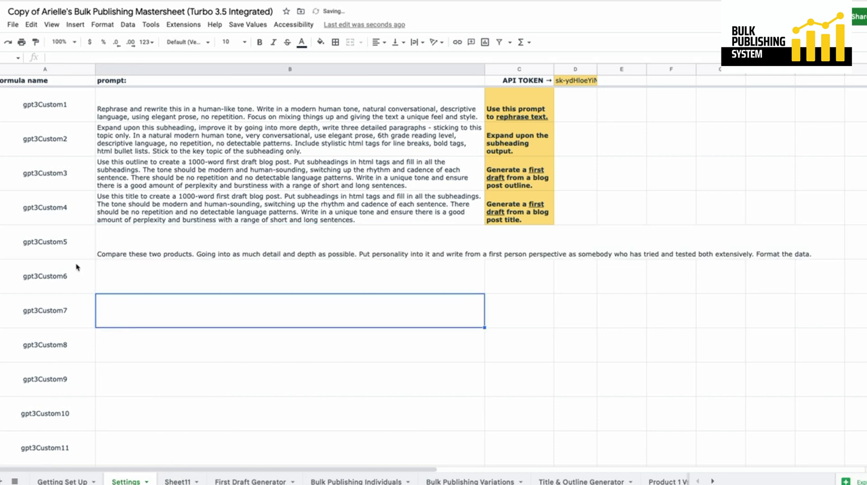
pyautogui.click(62, 246)
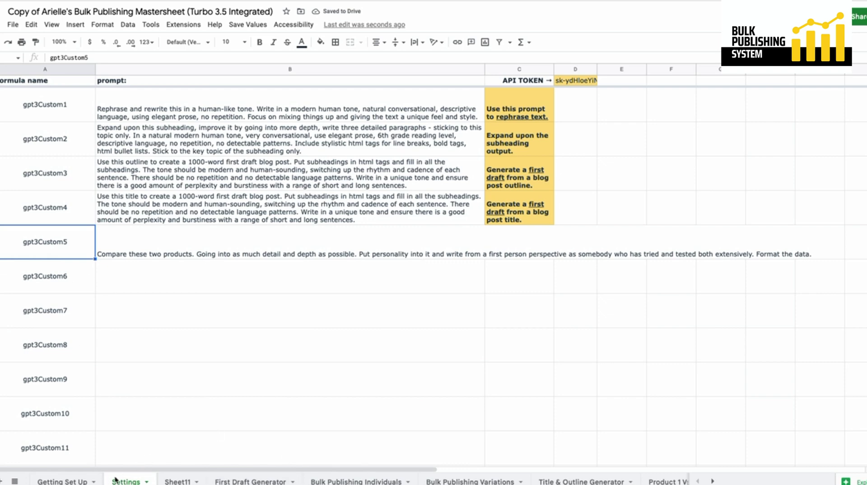
# Step: Copy the two product comparisons from C5:C6 on Sheet11 into C7:C8
pyautogui.click(178, 481)
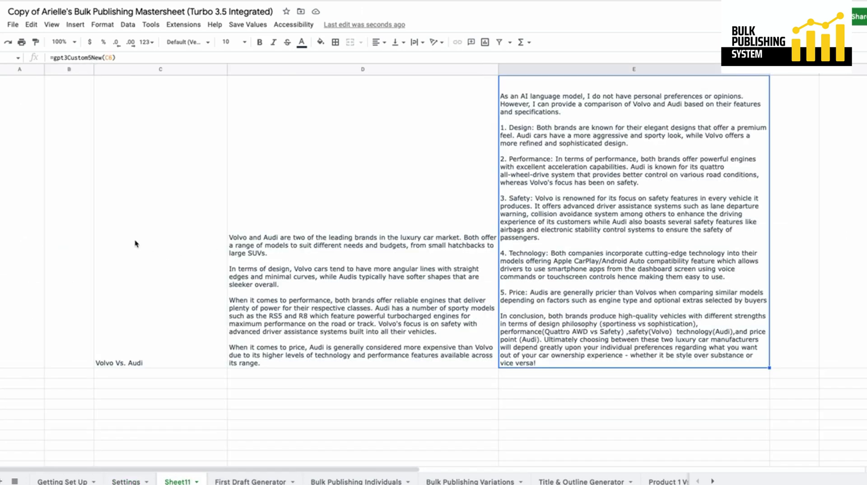
pyautogui.scroll(5, 226, 308)
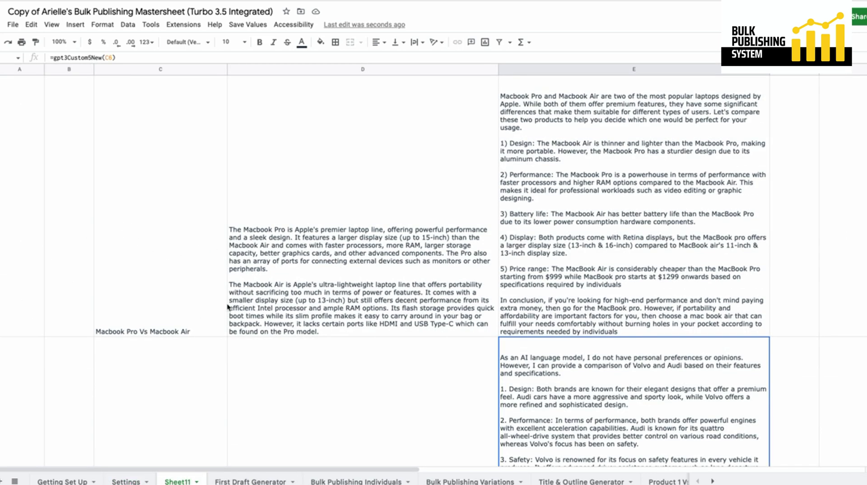
pyautogui.scroll(-5, 227, 307)
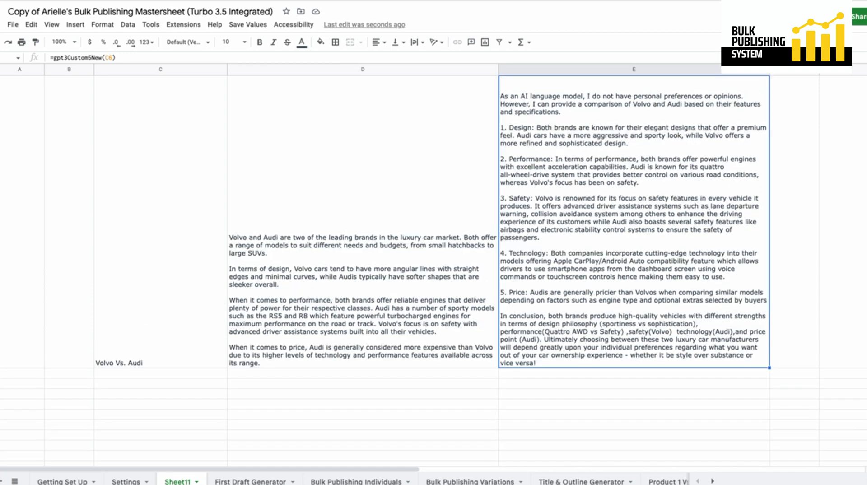
pyautogui.scroll(5, 247, 299)
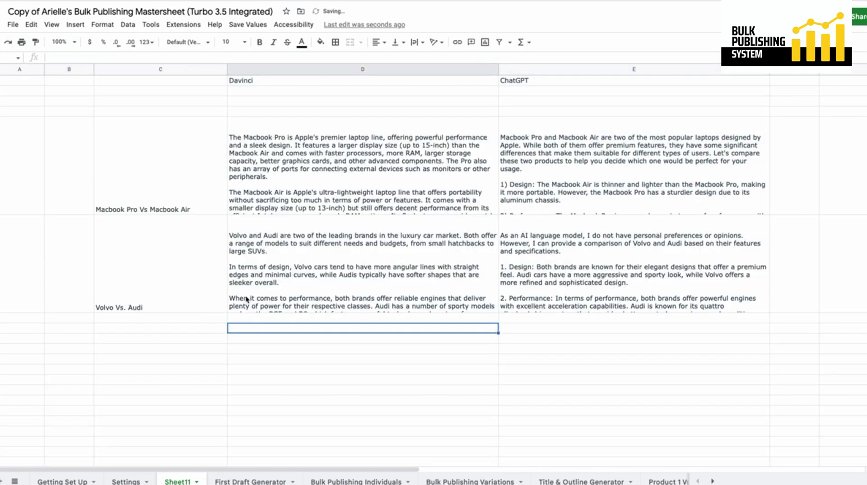
pyautogui.click(159, 217)
pyautogui.keyDown('shift'); pyautogui.click(159, 307); pyautogui.keyUp('shift')
pyautogui.hotkey('ctrl', 'c')
pyautogui.click(160, 318)
pyautogui.hotkey('ctrl', 'v')
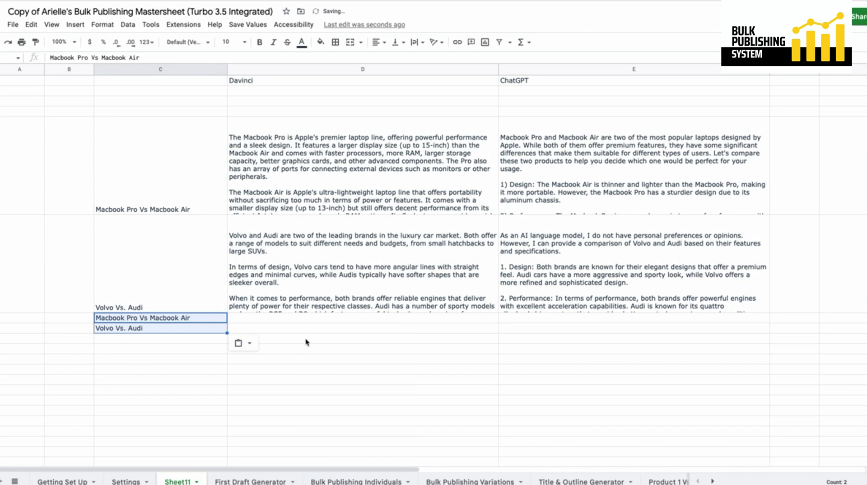
pyautogui.click(305, 341)
pyautogui.moveTo(316, 170); pyautogui.dragTo(655, 283)
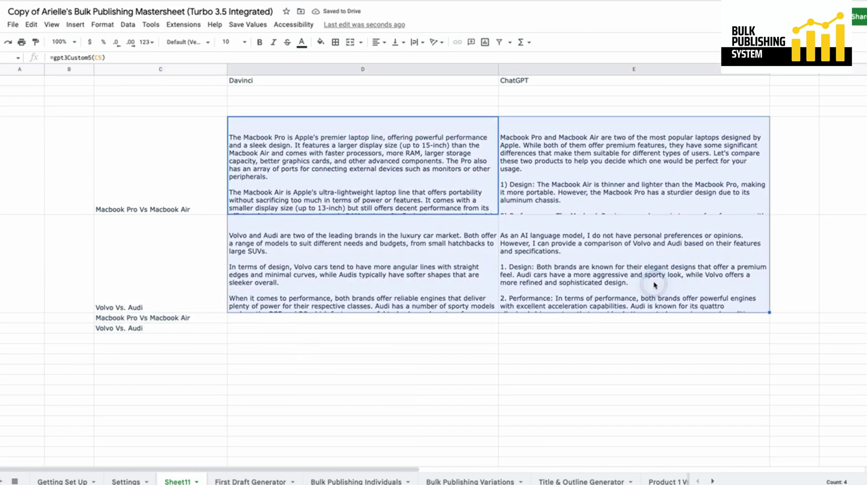
pyautogui.click(248, 24)
pyautogui.click(261, 58)
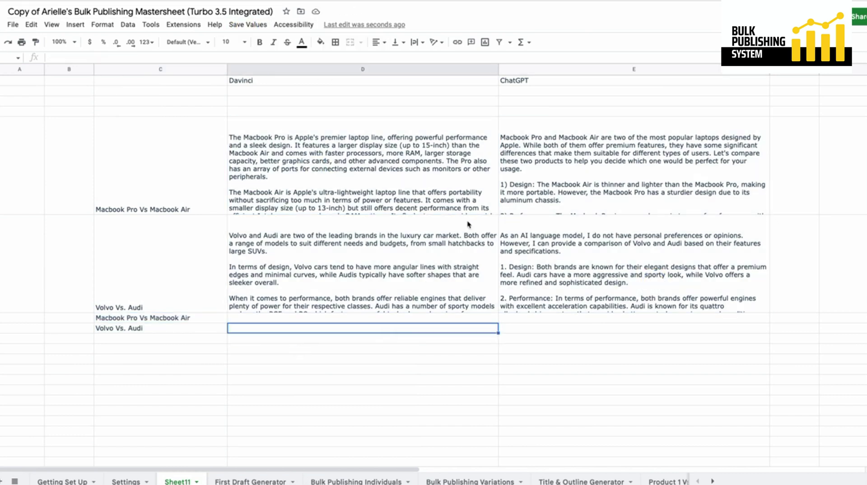
# Step: Copy the Davinci and ChatGPT formulas from D6:E6, and run the Save Values script on those cells
pyautogui.moveTo(571, 289); pyautogui.dragTo(441, 285)
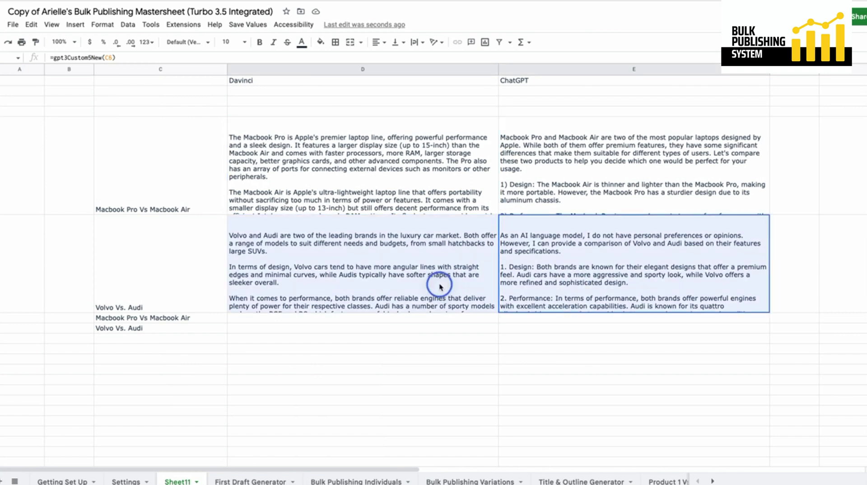
pyautogui.hotkey('ctrl', 'c')
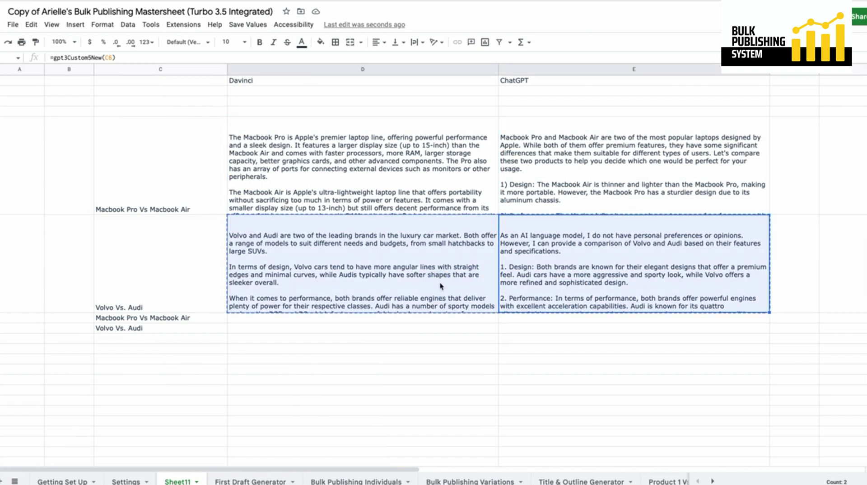
pyautogui.click(262, 25)
pyautogui.click(279, 62)
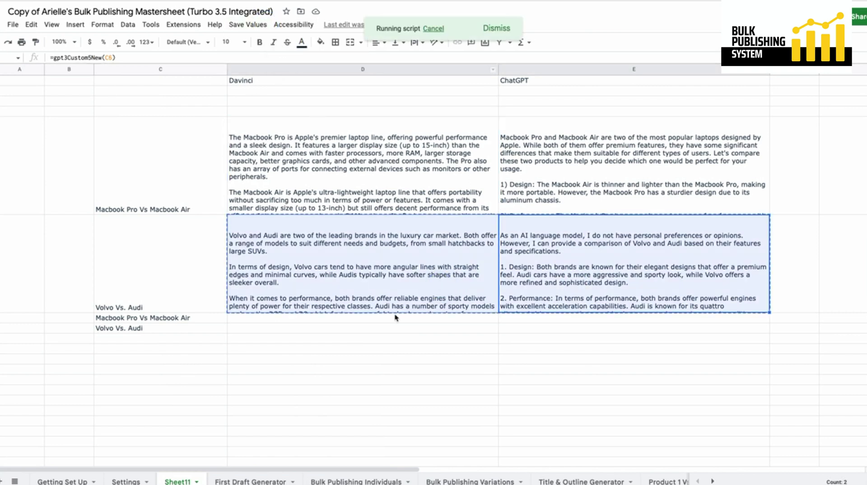
# Step: Paste the copied Davinci and ChatGPT formulas into D7:E8 to generate new outputs for both comparisons
pyautogui.click(283, 322)
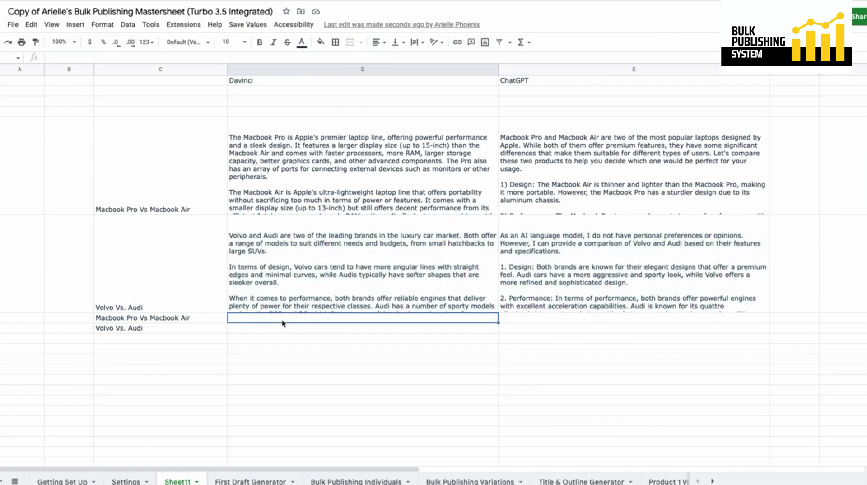
pyautogui.moveTo(283, 322); pyautogui.dragTo(763, 329)
pyautogui.hotkey('ctrl', 'v')
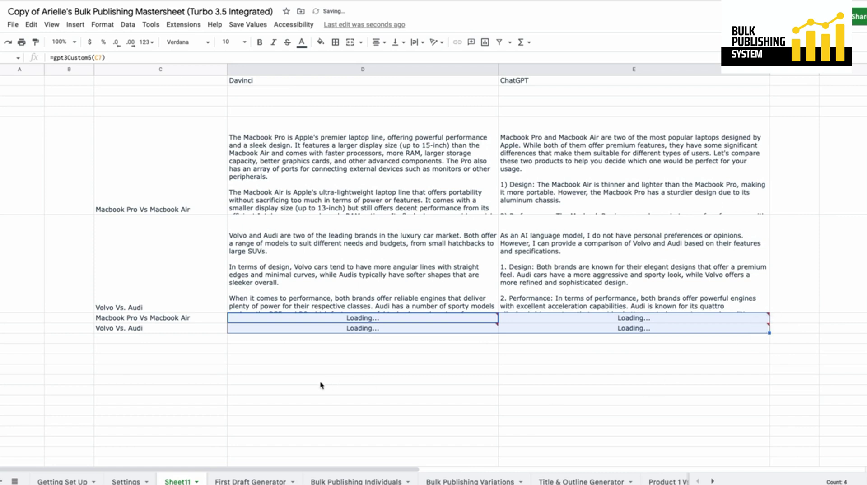
pyautogui.click(164, 374)
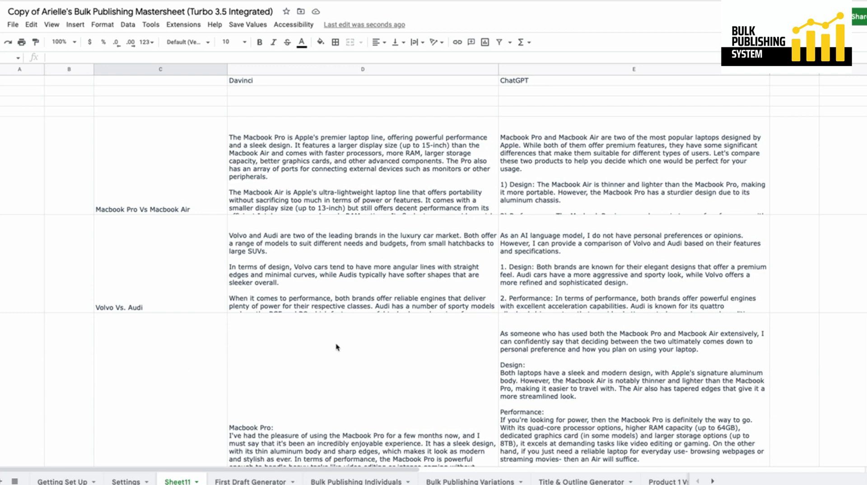
# Step: Examine the new Davinci and ChatGPT outputs for Macbook Pro Vs Macbook Air and Volvo Vs. Audi in rows 7 and 8
pyautogui.click(629, 248)
pyautogui.scroll(-2, 616, 332)
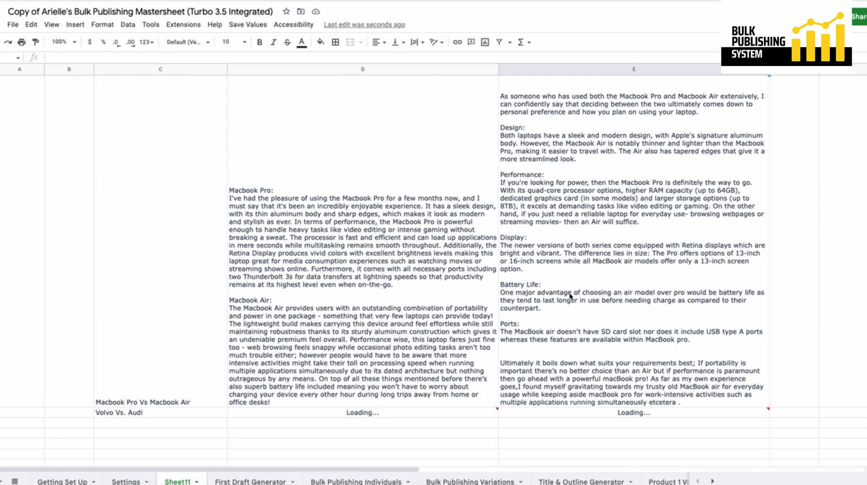
pyautogui.click(580, 296)
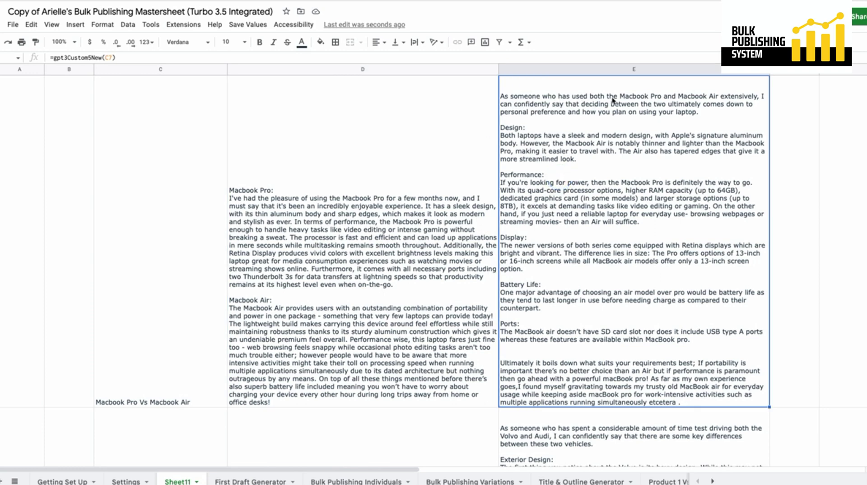
pyautogui.click(363, 201)
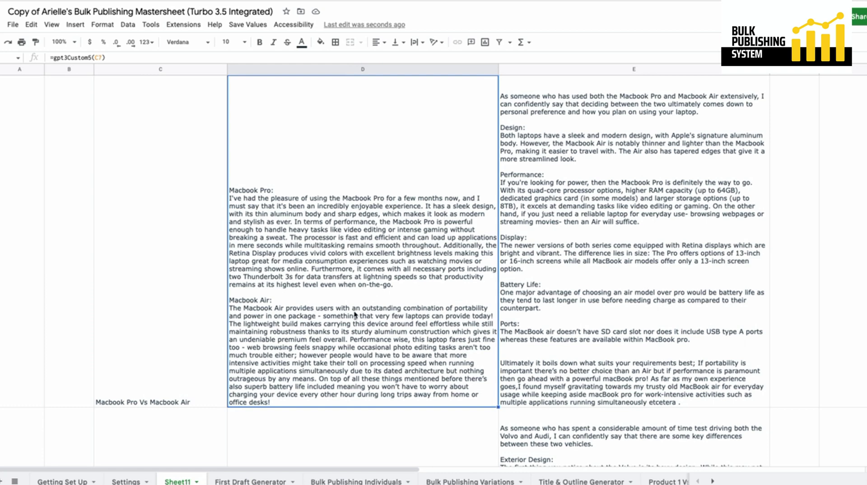
pyautogui.click(398, 277)
pyautogui.scroll(-3, 406, 316)
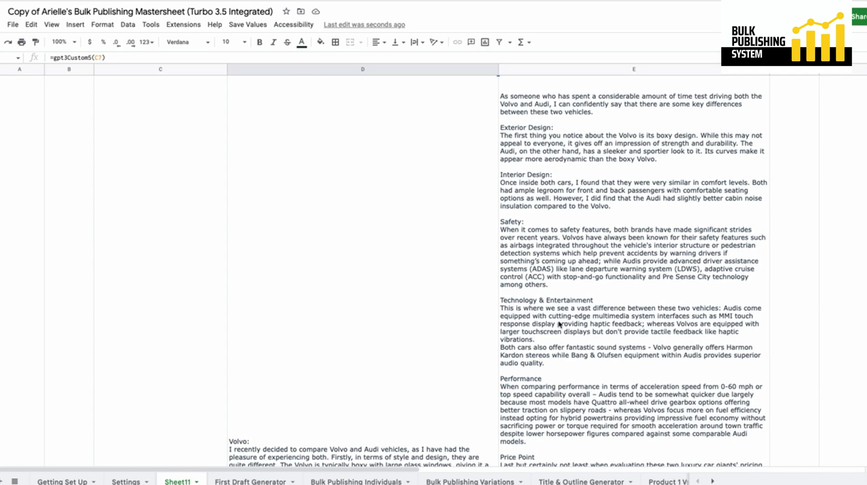
pyautogui.click(568, 380)
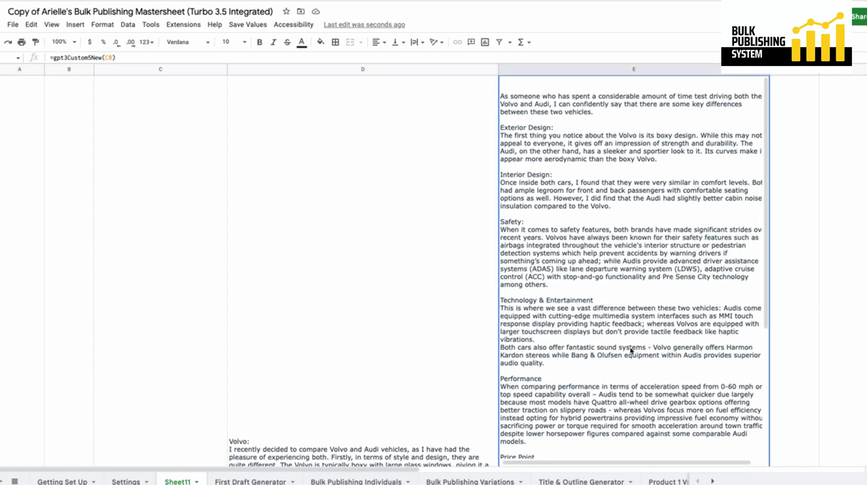
pyautogui.scroll(-5, 631, 350)
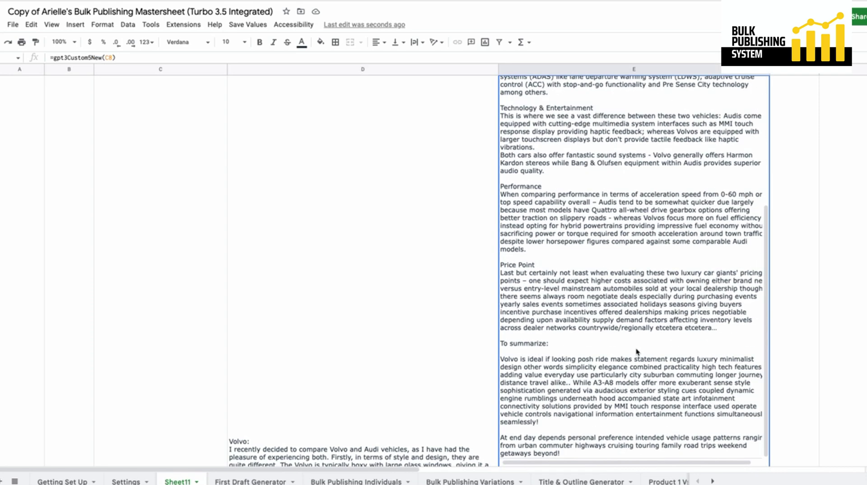
pyautogui.scroll(5, 637, 351)
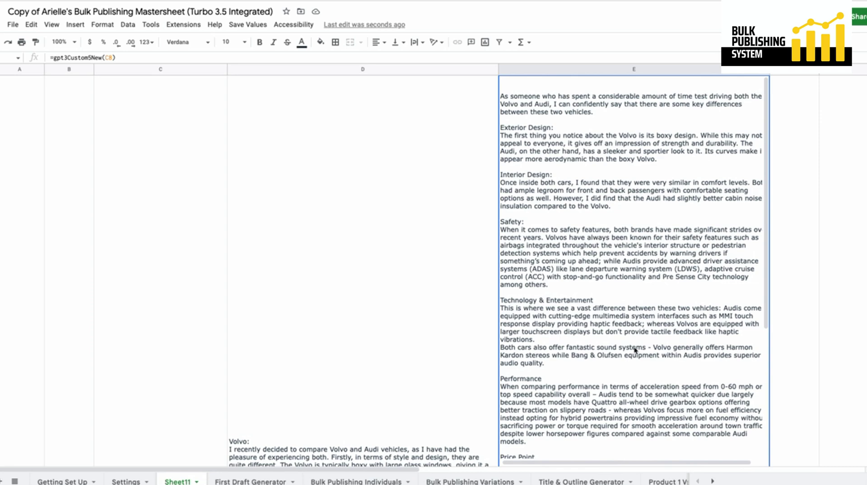
pyautogui.scroll(-5, 635, 349)
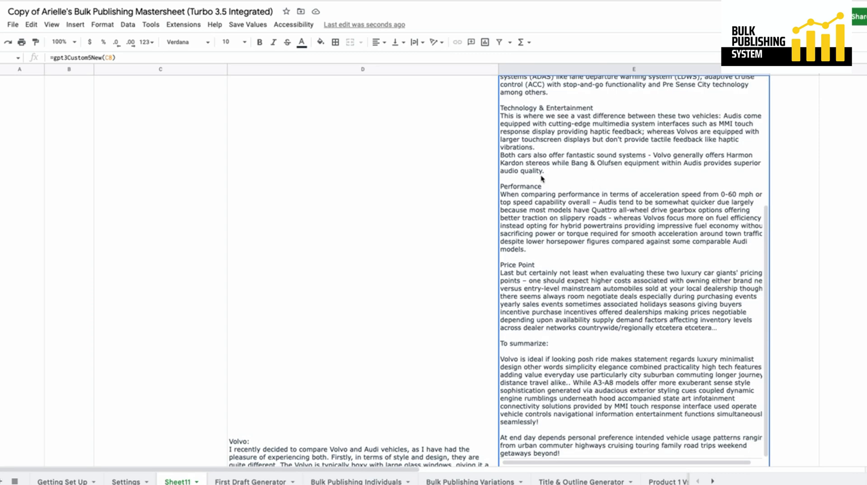
# Step: Review the Volvo Vs. Audi ChatGPT output in E8 alongside the Macbook output in E7 and the earlier basic-prompt output in E6
pyautogui.scroll(5, 614, 361)
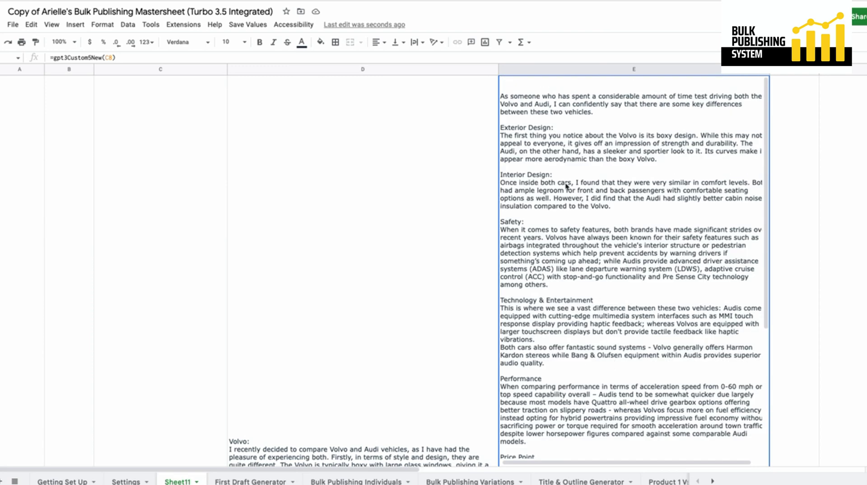
pyautogui.press('Left')
pyautogui.scroll(-3, 632, 357)
pyautogui.scroll(5, 631, 357)
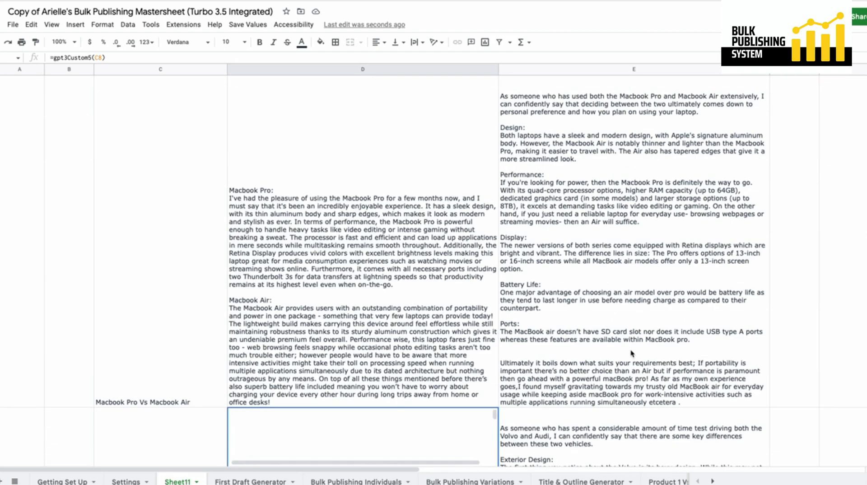
pyautogui.click(549, 137)
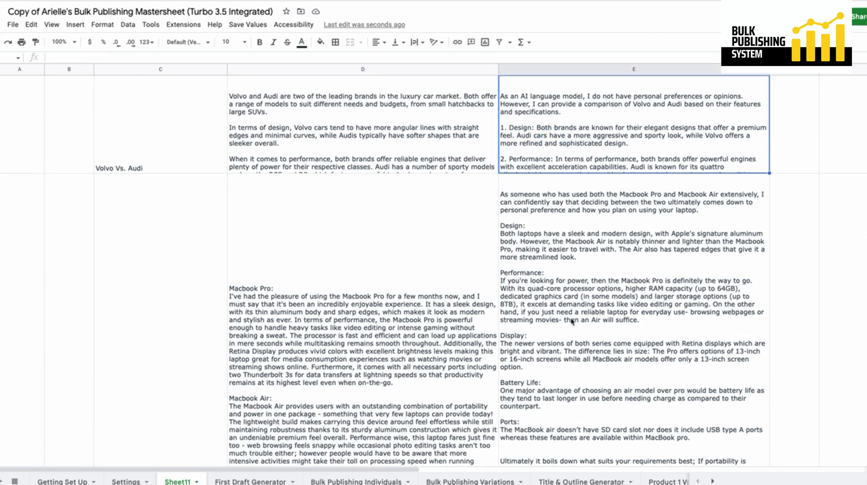
pyautogui.scroll(-2, 573, 324)
pyautogui.click(569, 428)
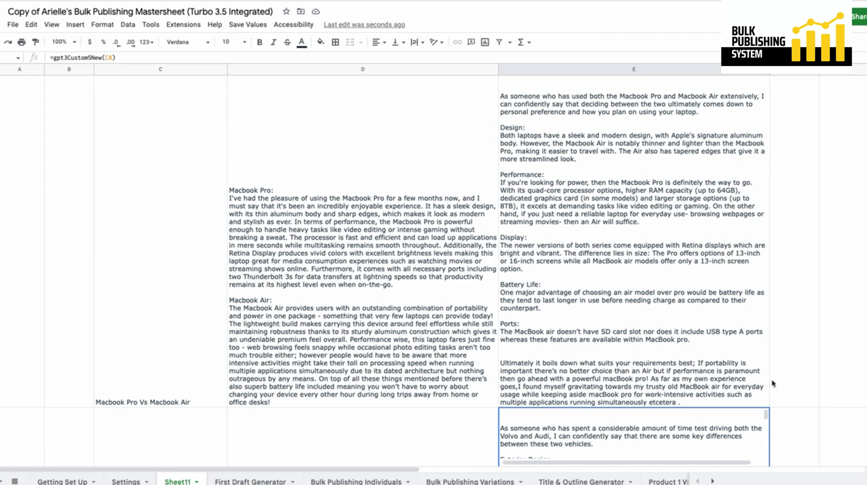
pyautogui.scroll(-2, 496, 271)
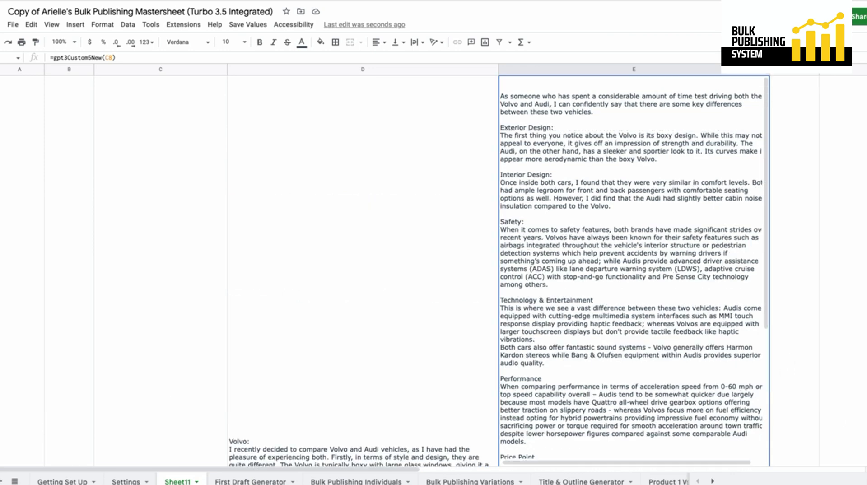
pyautogui.scroll(-2, 434, 271)
pyautogui.scroll(2, 433, 271)
pyautogui.press('Return')
pyautogui.scroll(2, 503, 384)
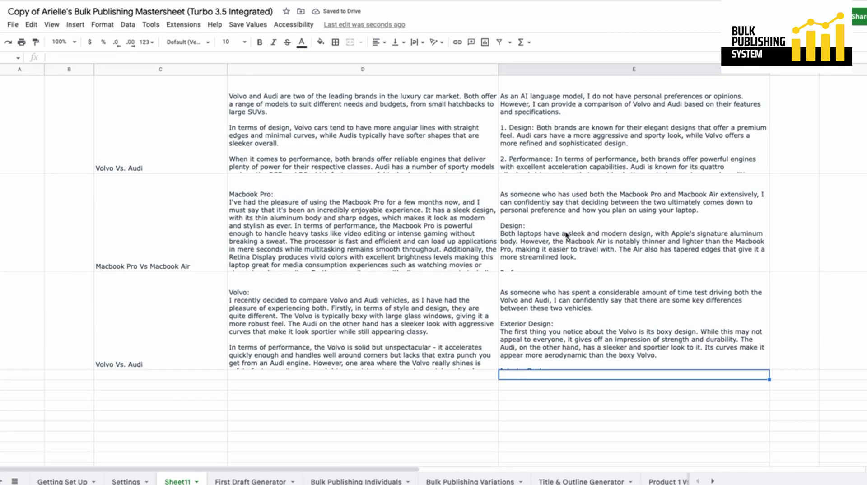
# Step: Compare the detailed-prompt ChatGPT outputs in E7 and E8 with the basic-prompt Volvo Vs. Audi output in E6
pyautogui.click(526, 230)
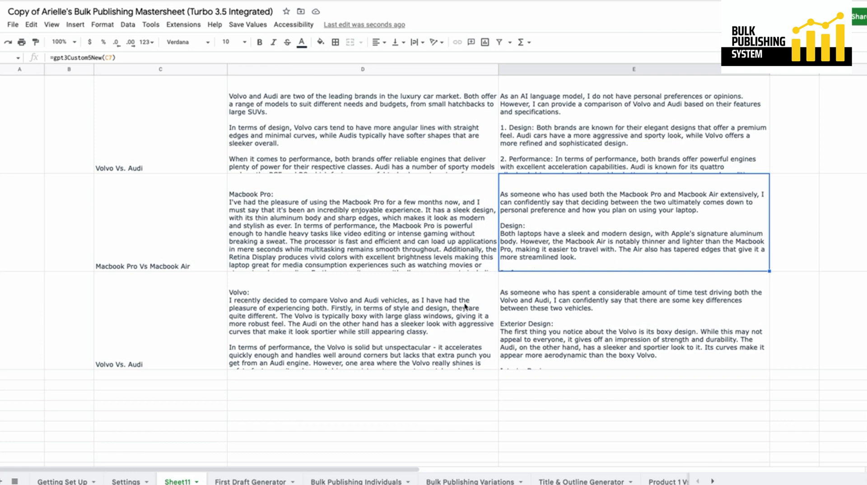
pyautogui.click(576, 241)
pyautogui.click(576, 311)
pyautogui.click(579, 232)
pyautogui.click(581, 300)
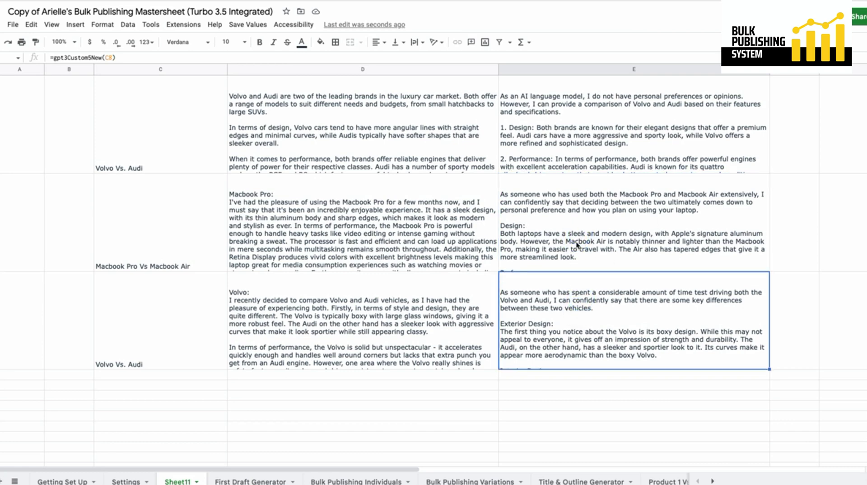
pyautogui.click(555, 243)
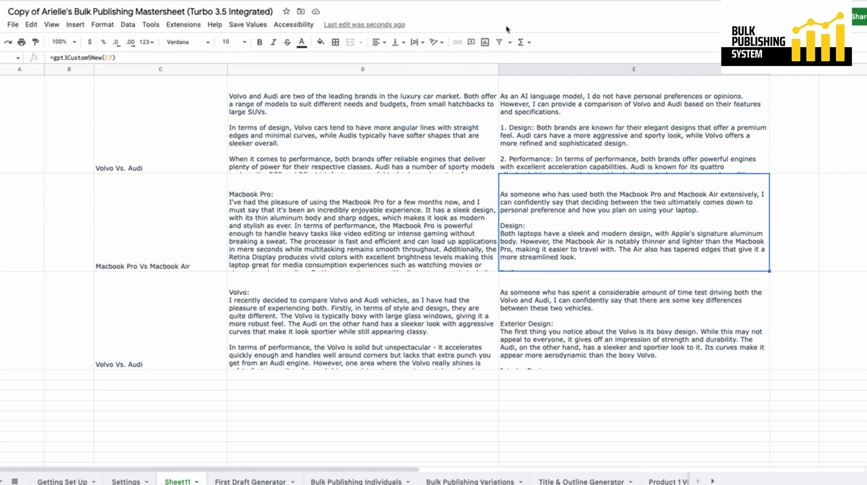
pyautogui.click(524, 102)
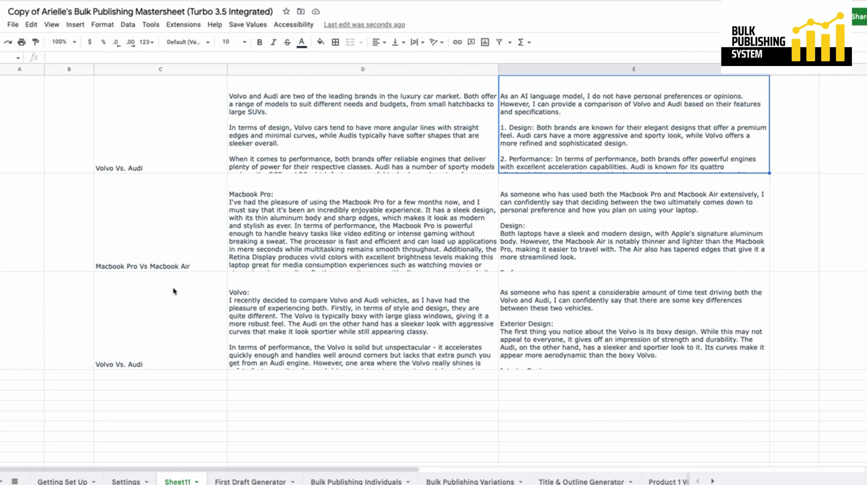
# Step: Compare the Davinci outputs in D7:D8 with the ChatGPT outputs in E7:E8 for both product comparisons
pyautogui.click(283, 225)
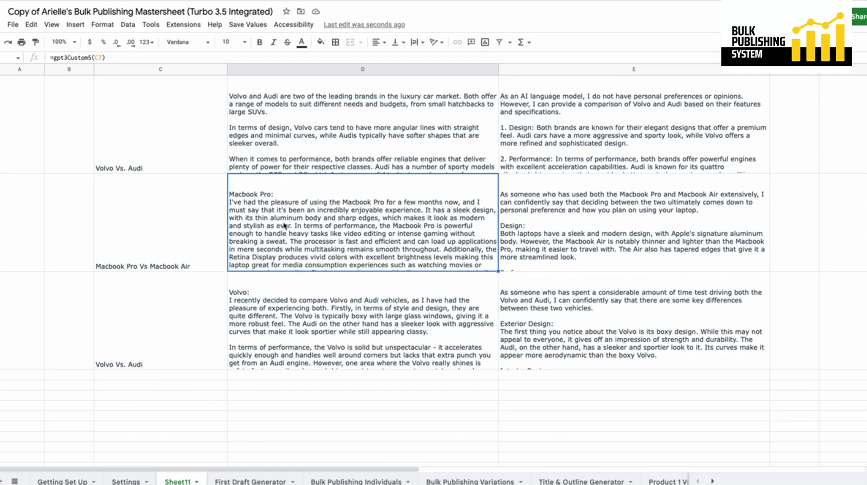
pyautogui.click(634, 216)
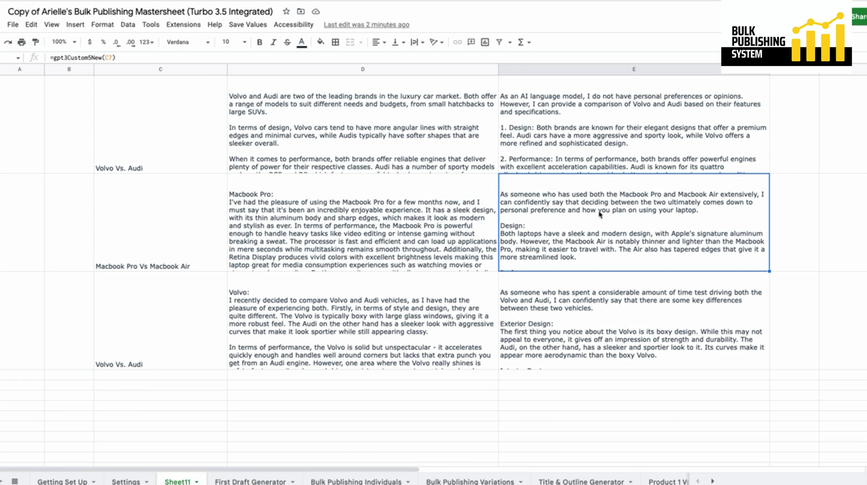
pyautogui.click(285, 289)
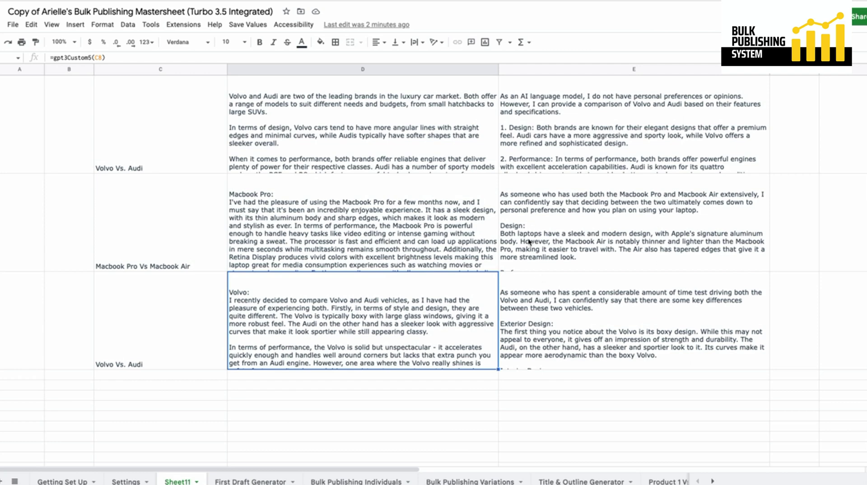
pyautogui.press('Right')
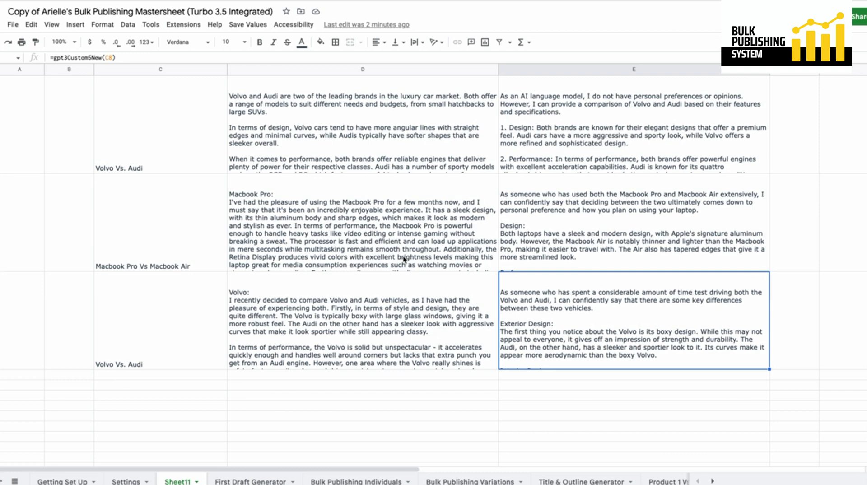
pyautogui.click(703, 264)
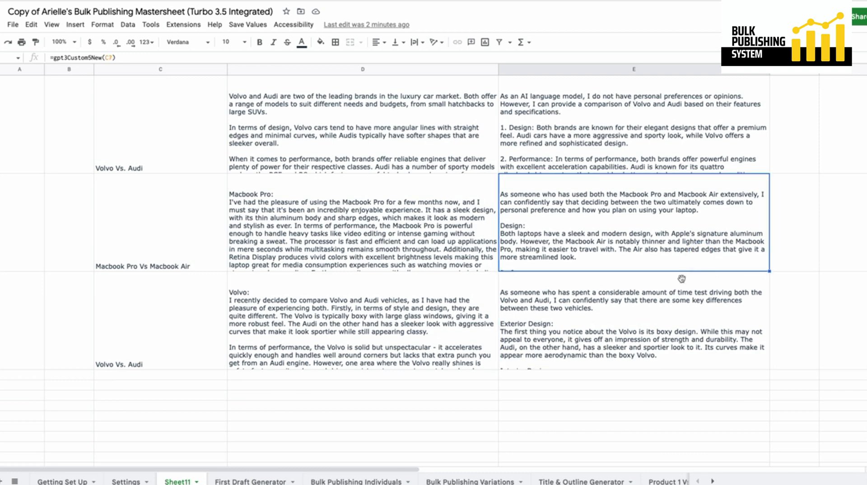
pyautogui.click(633, 321)
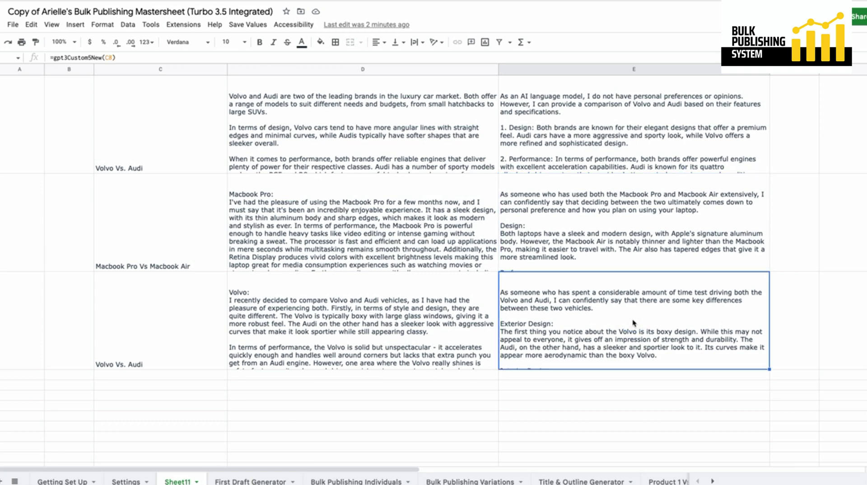
pyautogui.click(647, 244)
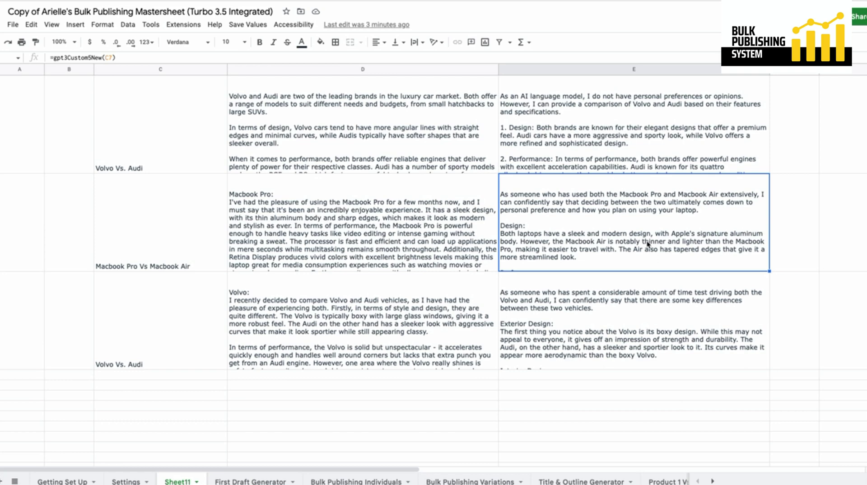
pyautogui.click(761, 299)
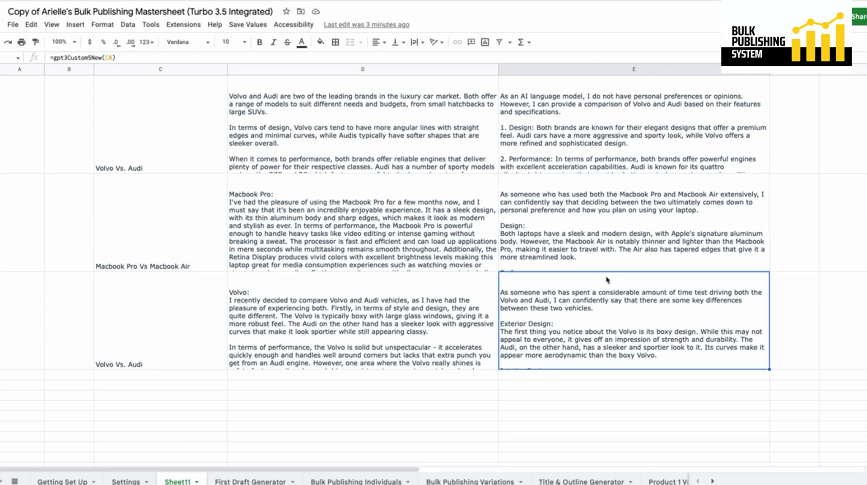
# Step: Narrow columns D and E, and widen the empty columns F and G to equal widths for another pair of outputs
pyautogui.hscroll(15, 594, 273)
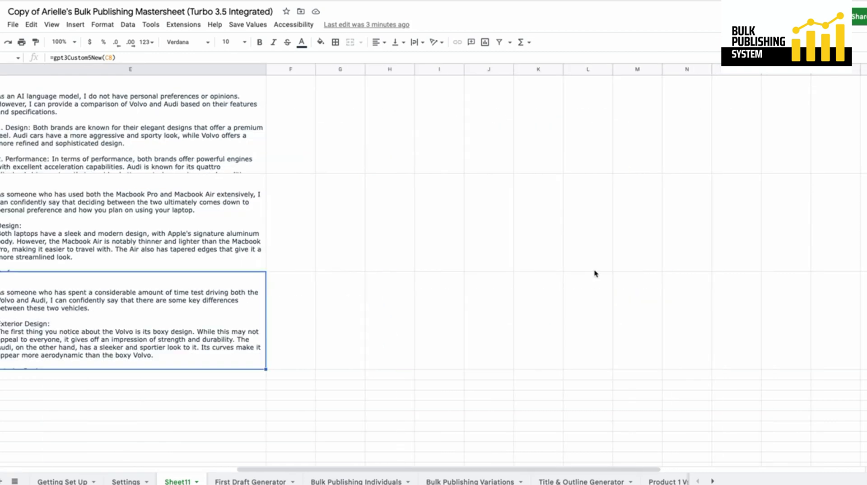
pyautogui.hscroll(-10, 525, 285)
pyautogui.hscroll(-4, 526, 284)
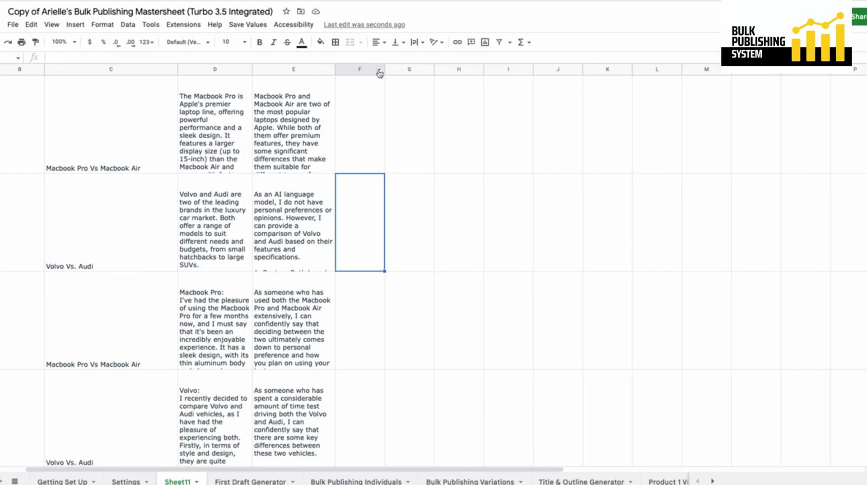
pyautogui.moveTo(385, 69); pyautogui.dragTo(627, 69)
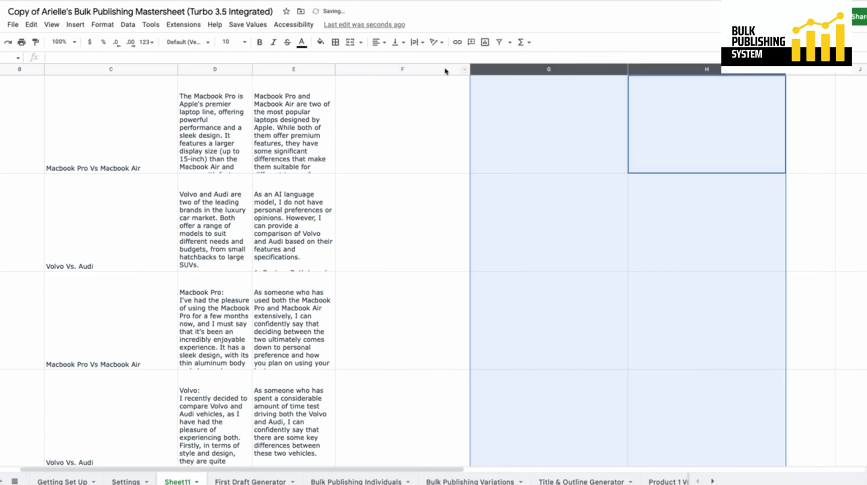
pyautogui.click(510, 99)
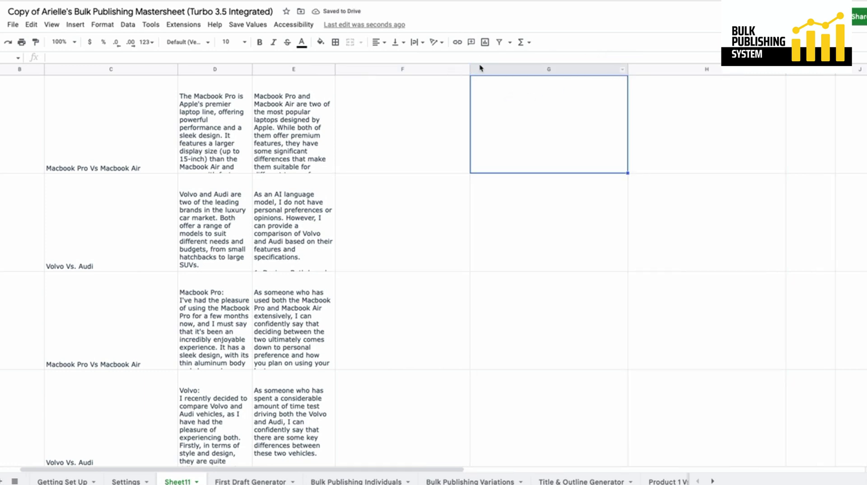
pyautogui.moveTo(480, 69); pyautogui.dragTo(509, 69)
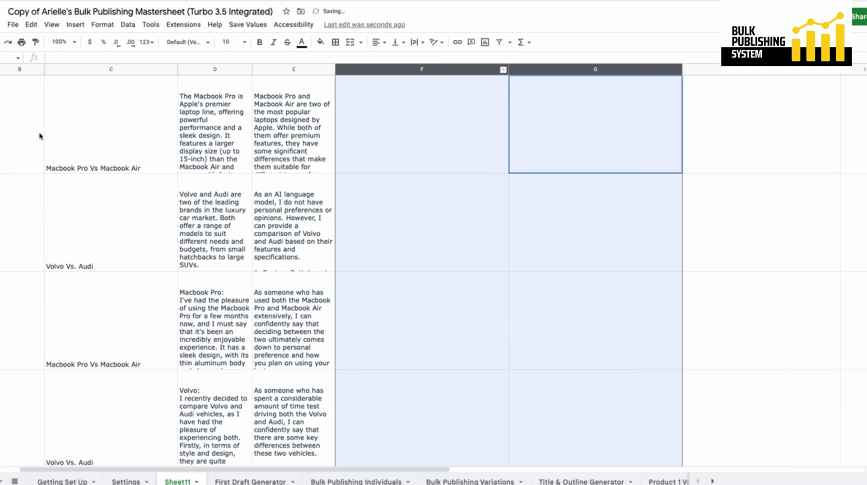
# Step: Enter =gpt3Custom3(C5) in F5 and =gpt3Custom3New(C5) in G5 to generate Davinci and ChatGPT outputs for Macbook Pro Vs Macbook Air
pyautogui.click(403, 130)
pyautogui.hotkey('ctrl', 'v')
pyautogui.doubleClick(551, 107)
pyautogui.hotkey('ctrl', 'v')
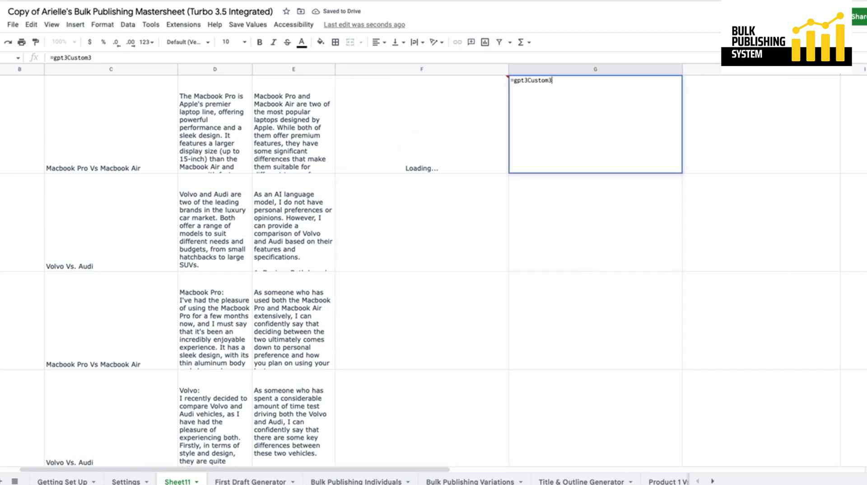
pyautogui.press('Return')
# Step: Check the formulas in F5 and G5, and examine how the Davinci and ChatGPT outputs handle introductions and headings
pyautogui.click(441, 156)
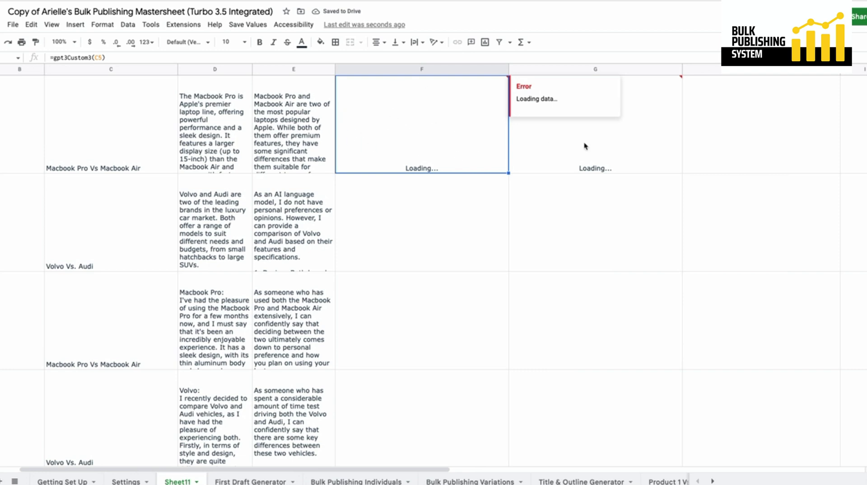
pyautogui.click(628, 148)
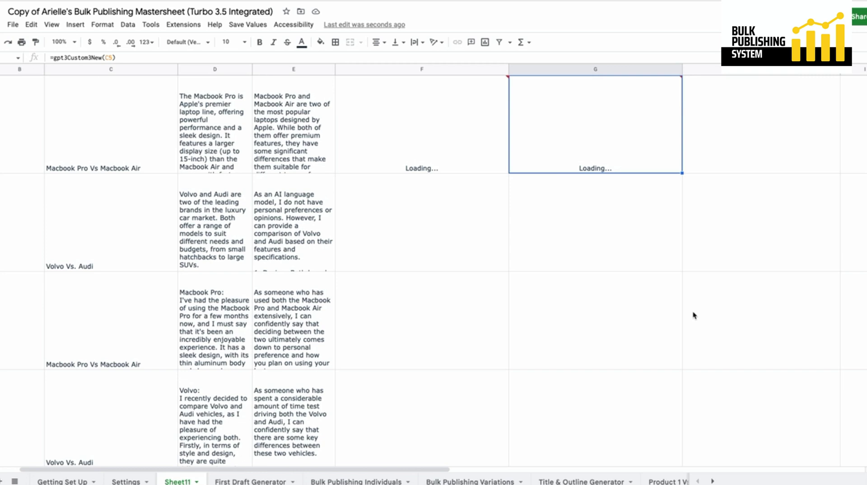
pyautogui.click(402, 77)
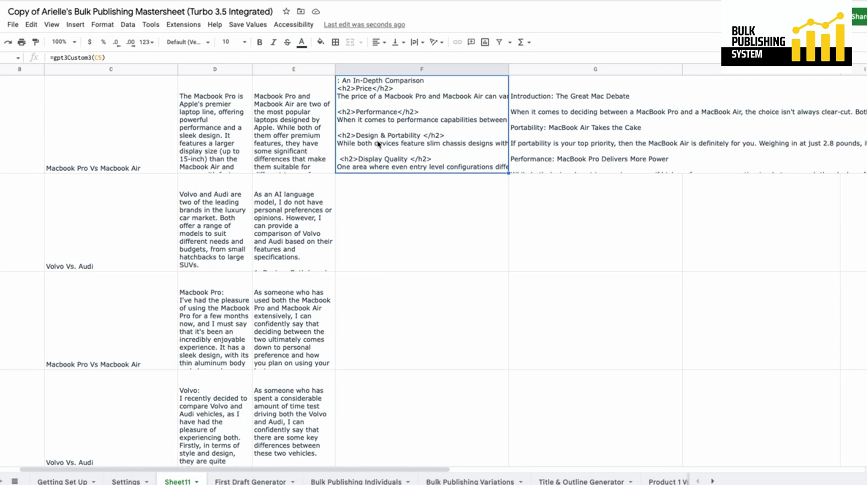
pyautogui.click(569, 127)
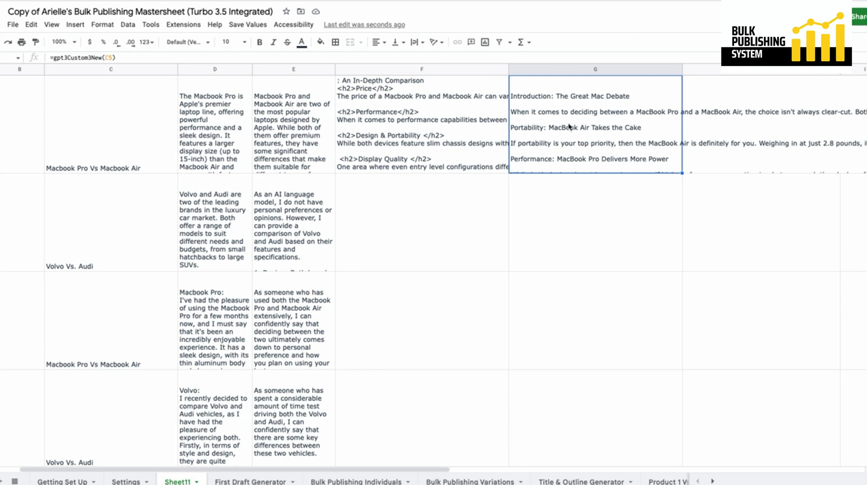
pyautogui.click(364, 111)
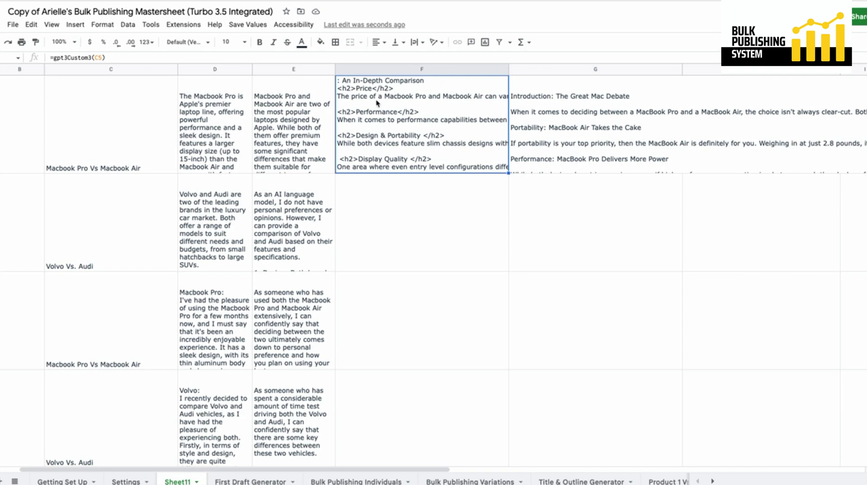
pyautogui.doubleClick(414, 82)
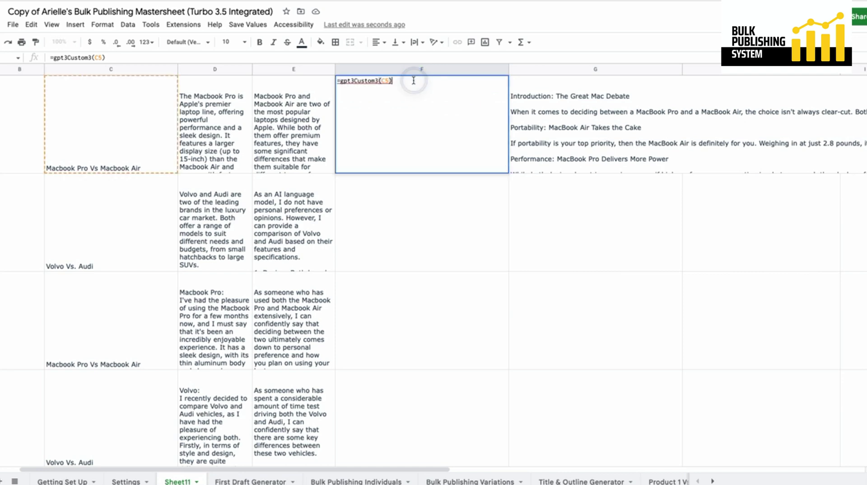
pyautogui.press('Escape')
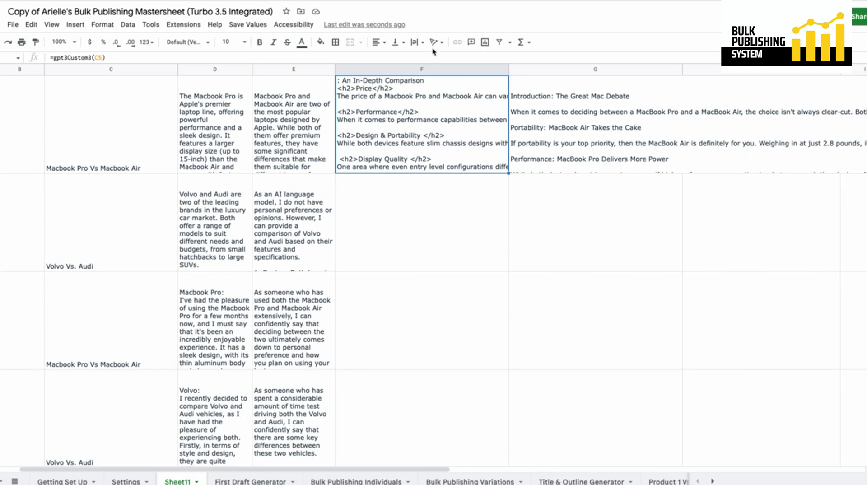
# Step: Wrap the text in F5 and G5, and enlarge columns F and G and row 5 to show more of both outputs
pyautogui.click(414, 42)
pyautogui.click(422, 117)
pyautogui.click(549, 145)
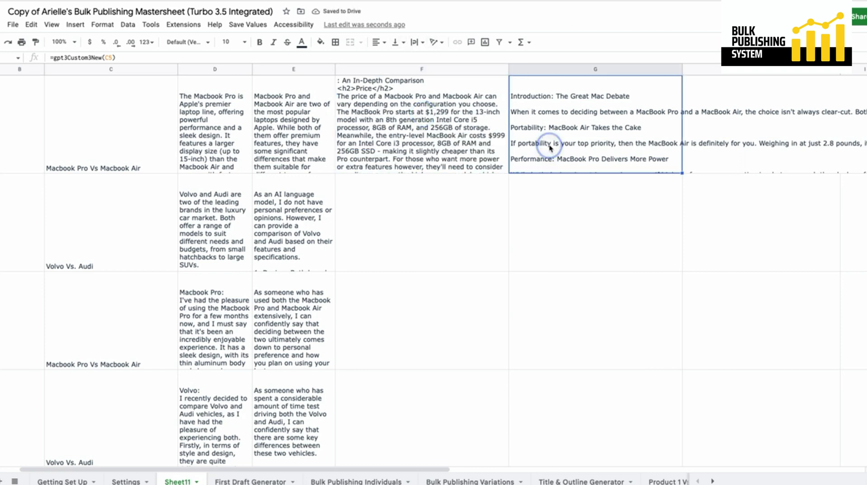
pyautogui.click(414, 41)
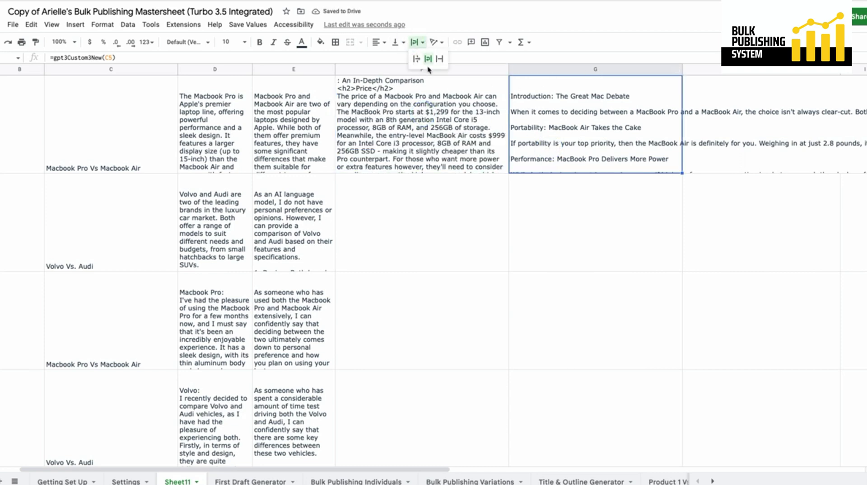
pyautogui.click(427, 59)
pyautogui.click(476, 131)
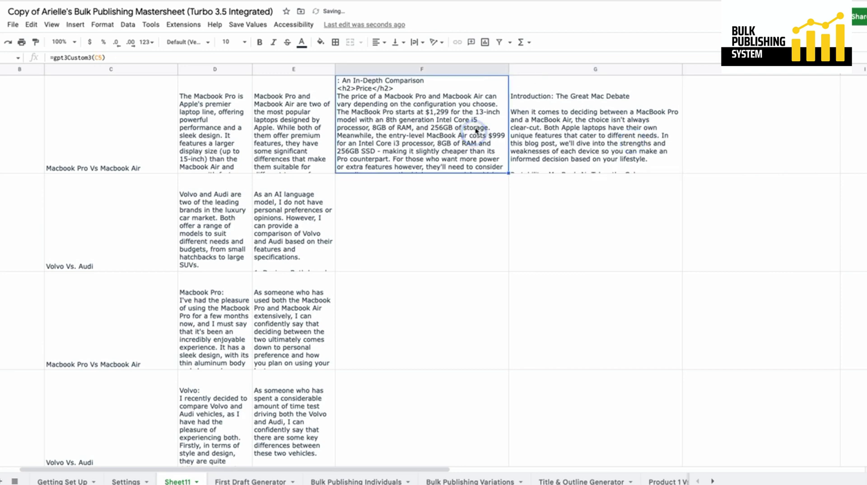
pyautogui.keyDown('shift'); pyautogui.click(520, 67); pyautogui.keyUp('shift')
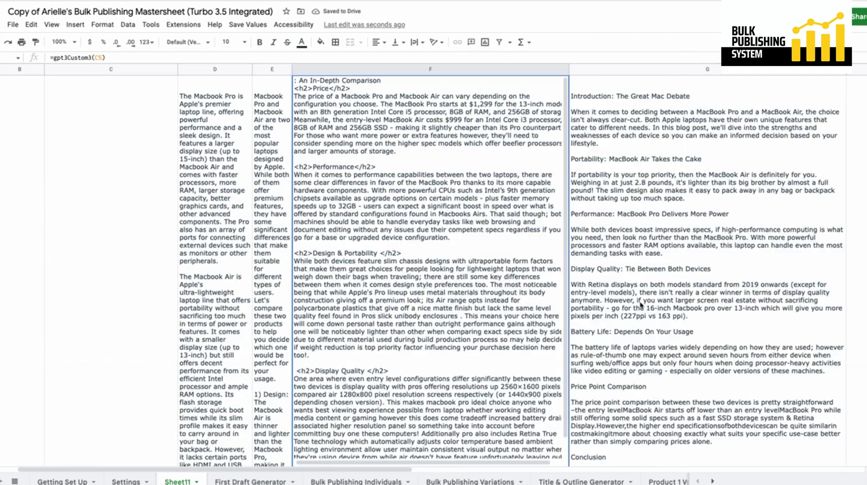
# Step: Read the Davinci output in F5 and the ChatGPT output in G5 through to their ends, comparing headings, depth and conclusions
pyautogui.doubleClick(682, 69)
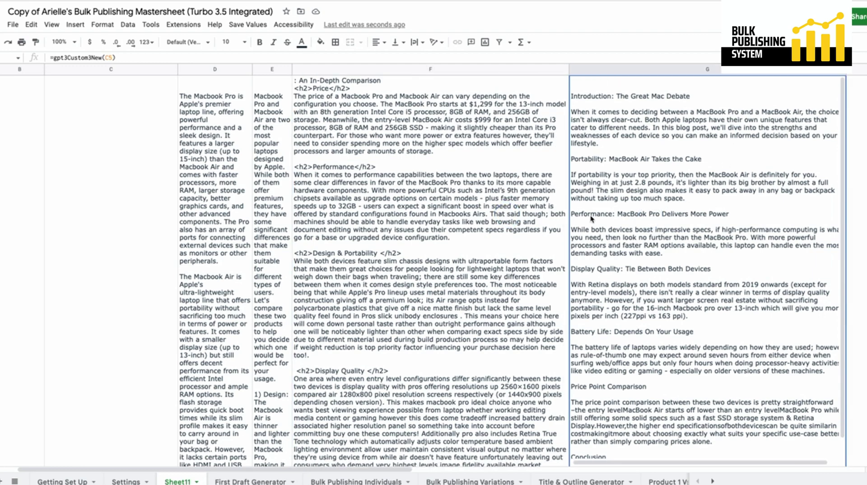
pyautogui.click(477, 215)
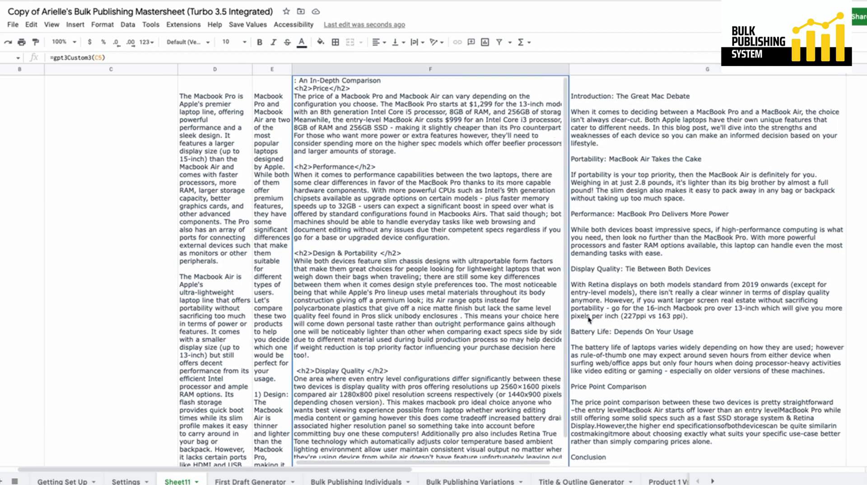
pyautogui.scroll(-3, 503, 301)
pyautogui.scroll(1, 504, 299)
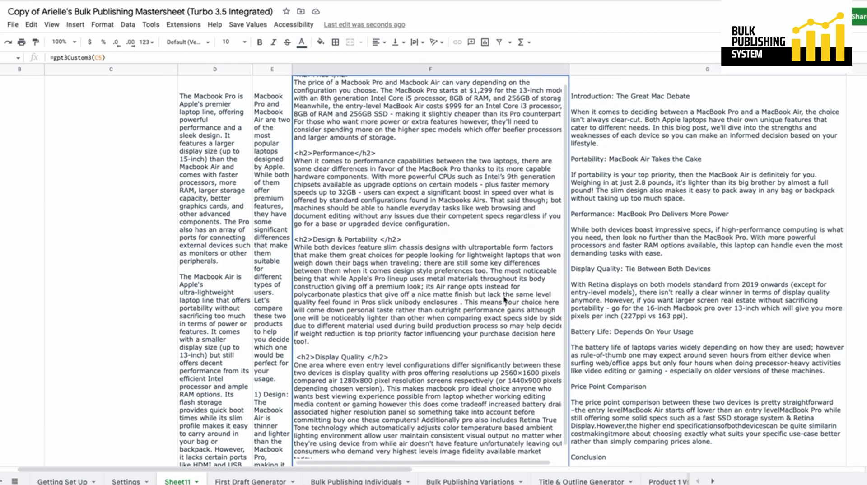
pyautogui.scroll(-1, 505, 299)
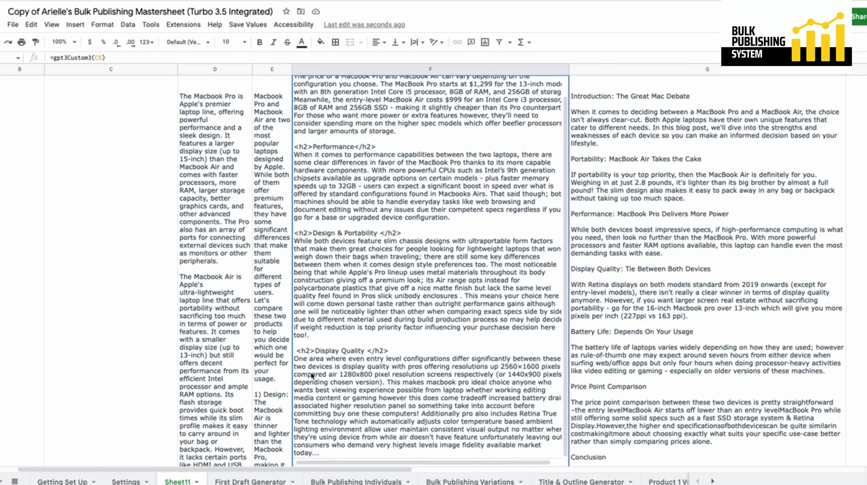
pyautogui.scroll(1, 376, 367)
pyautogui.scroll(-1, 376, 367)
pyautogui.scroll(1, 376, 361)
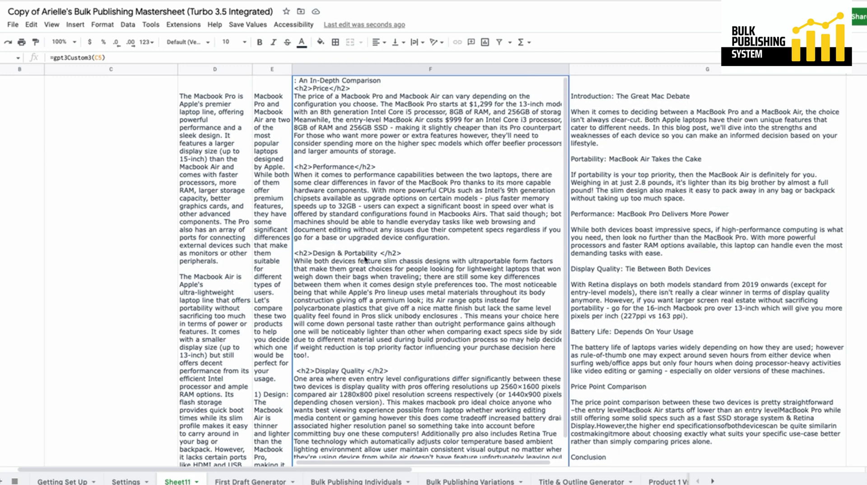
pyautogui.scroll(-1, 386, 417)
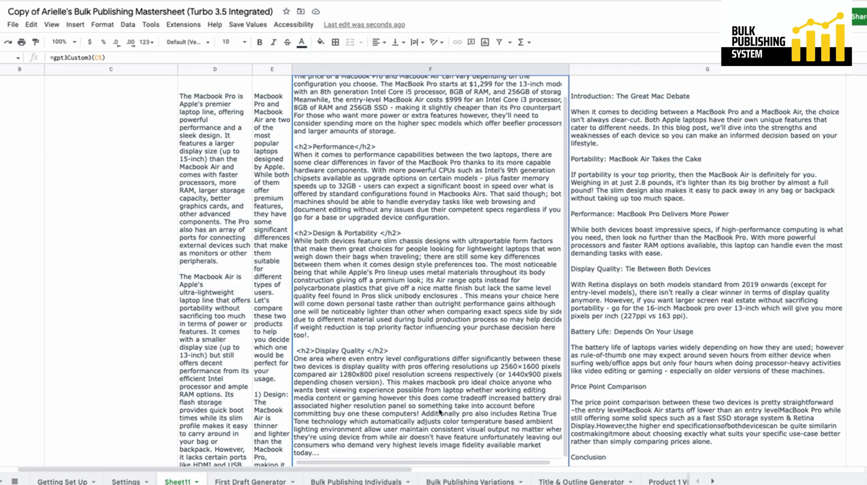
pyautogui.click(671, 198)
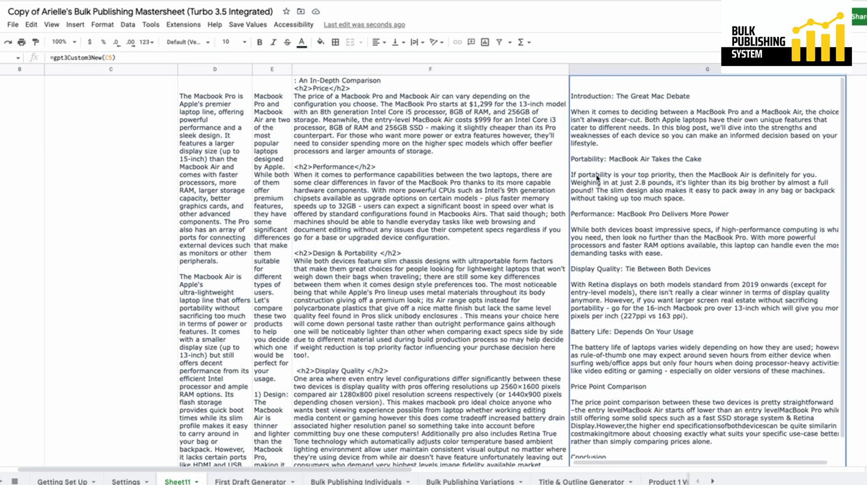
pyautogui.scroll(-2, 638, 315)
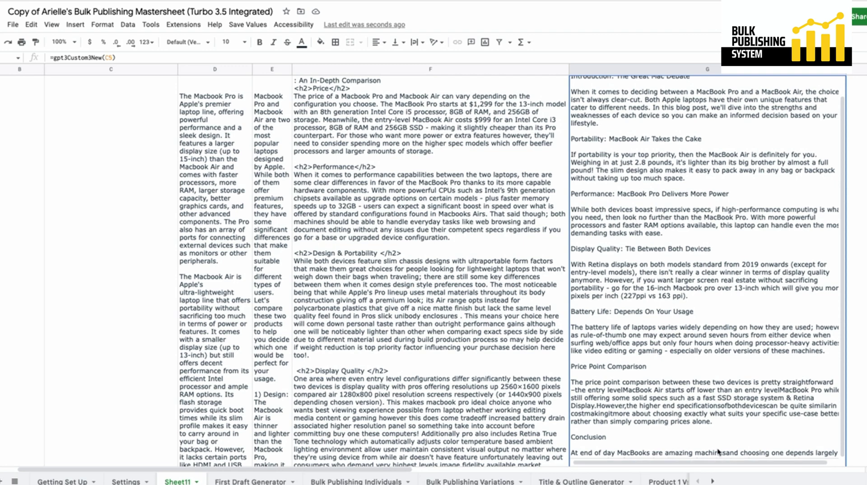
pyautogui.scroll(1, 765, 443)
# Step: Replace the formula in F5 with its generated article as static text, and check the full text in the cell
pyautogui.scroll(2, 645, 445)
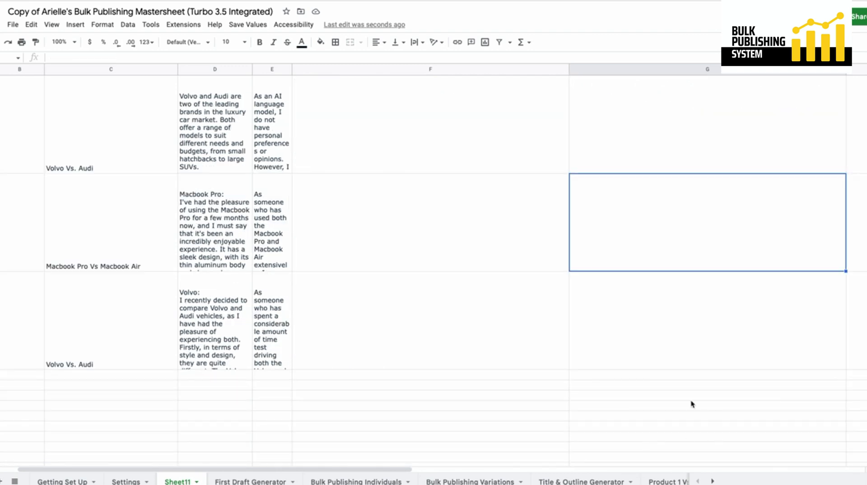
pyautogui.scroll(1, 589, 278)
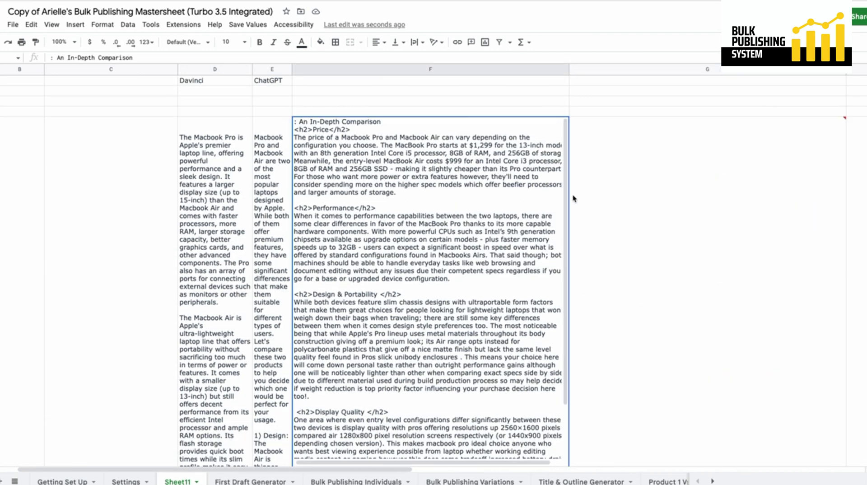
pyautogui.click(496, 189)
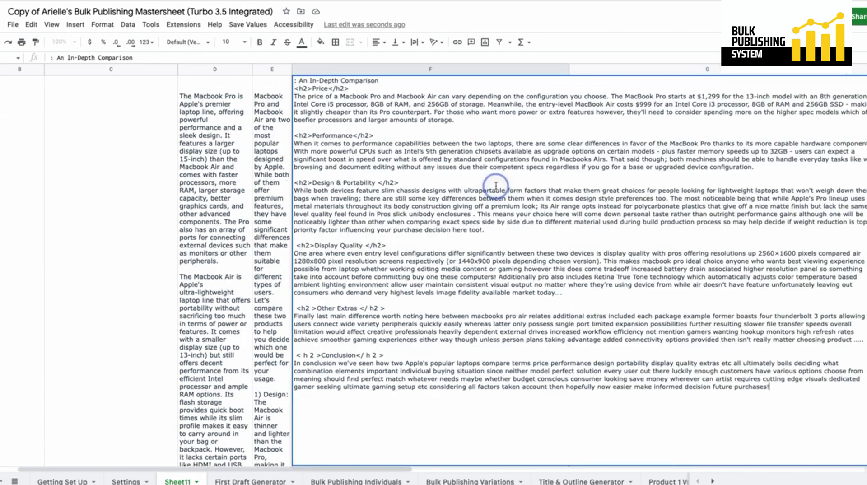
pyautogui.press('Right')
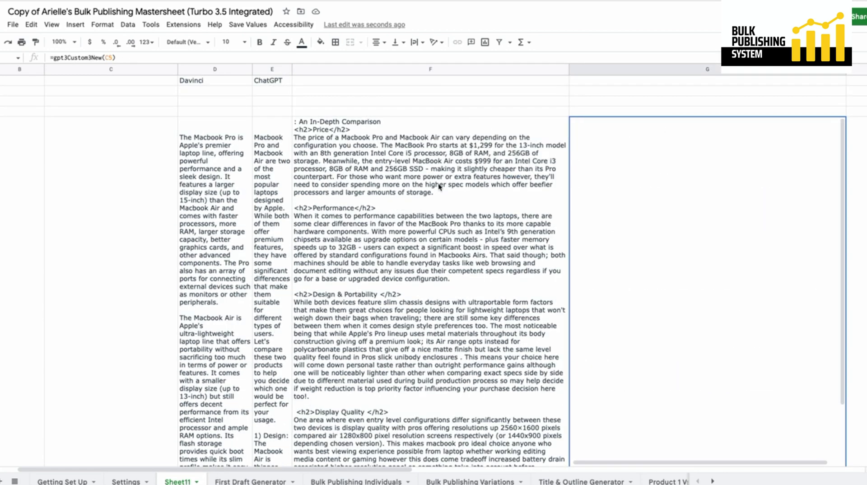
pyautogui.click(430, 186)
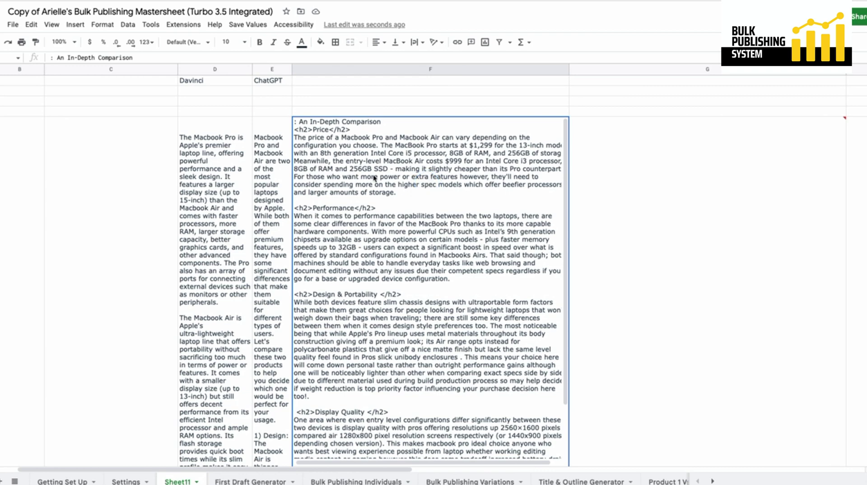
pyautogui.press('Return')
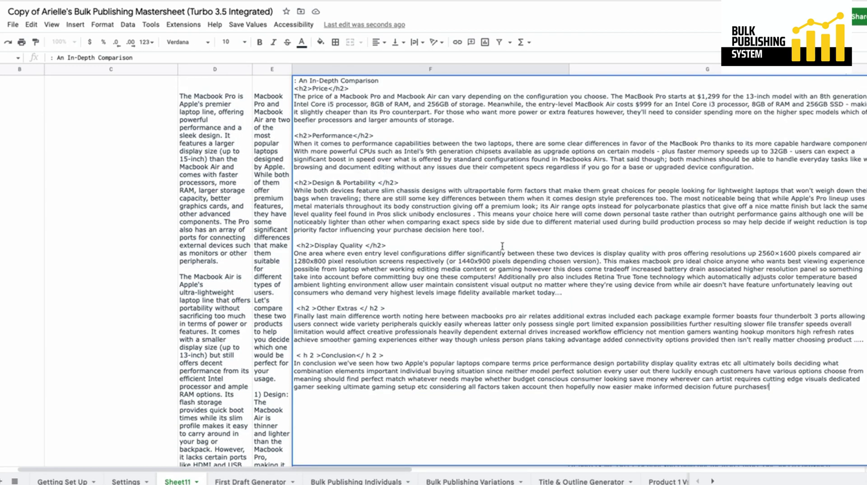
pyautogui.click(245, 185)
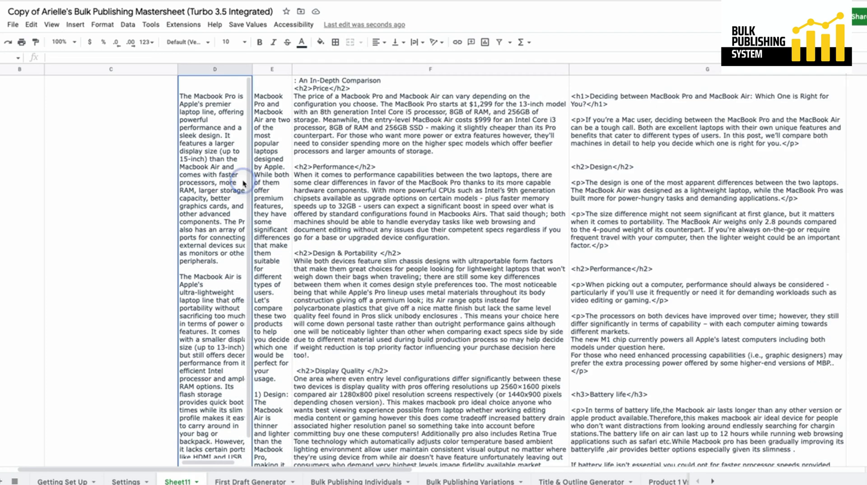
# Step: Examine the ChatGPT article in G5 against the Davinci article in F5, comparing HTML tags, headings, writing quality and completeness
pyautogui.click(634, 130)
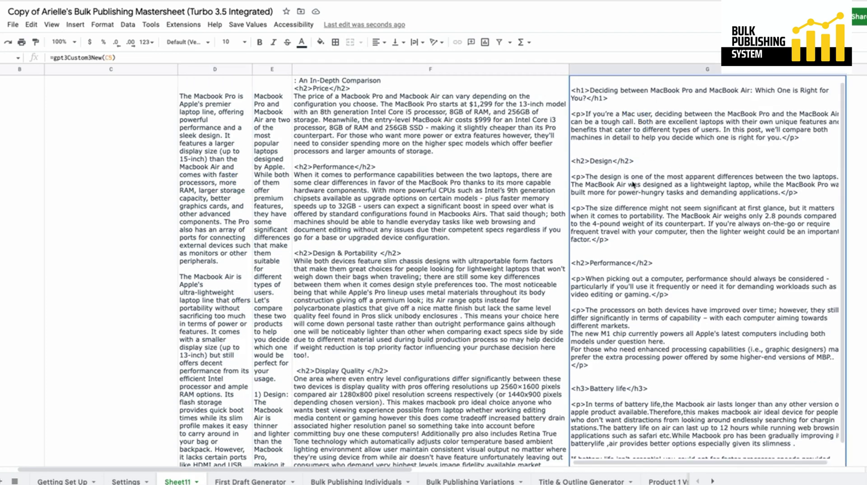
pyautogui.scroll(-2, 634, 212)
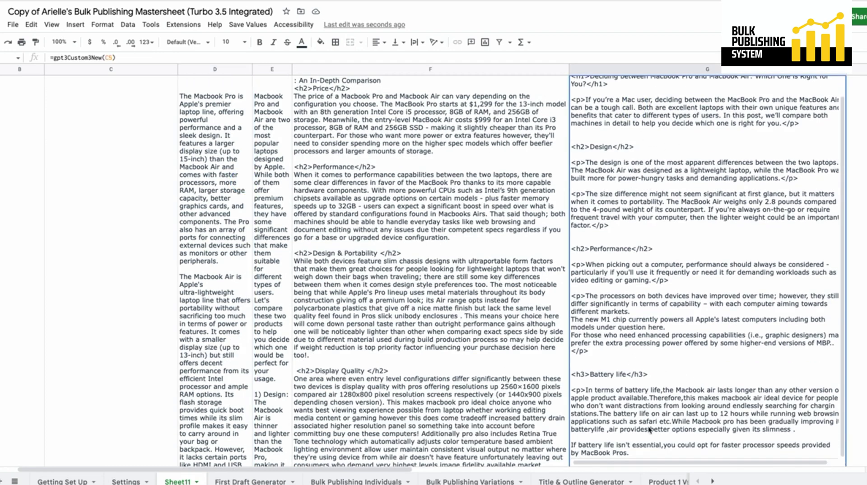
pyautogui.scroll(2, 691, 318)
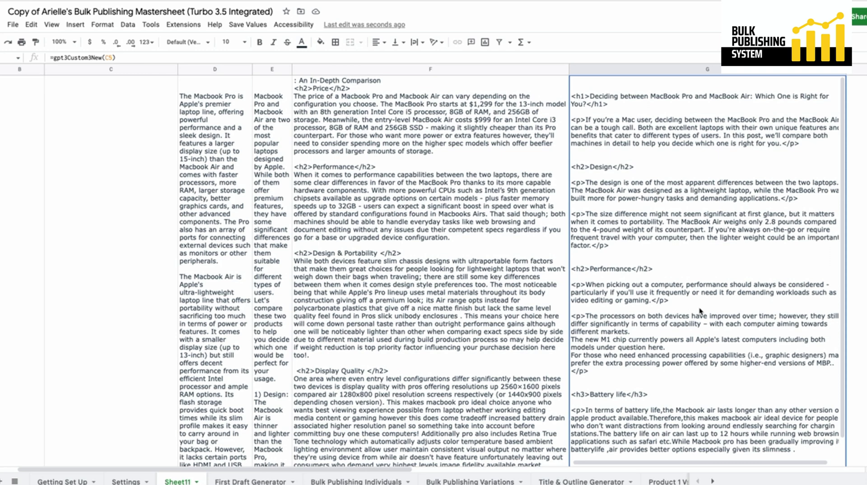
pyautogui.click(384, 287)
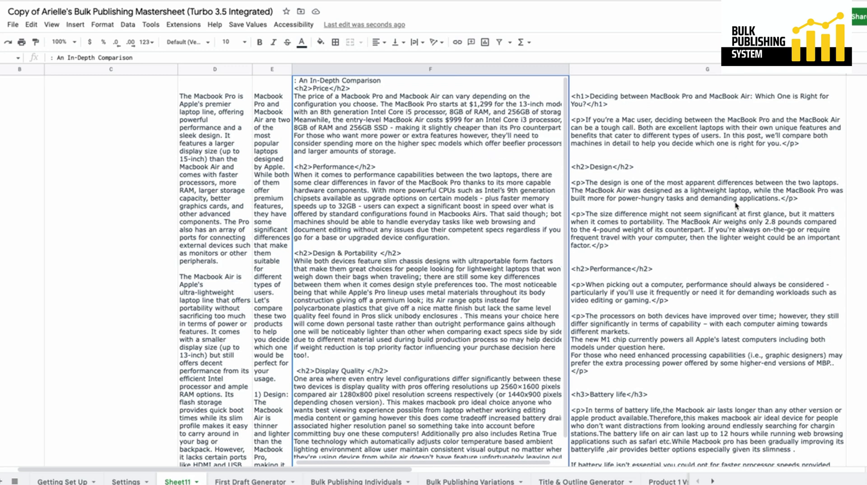
pyautogui.click(699, 177)
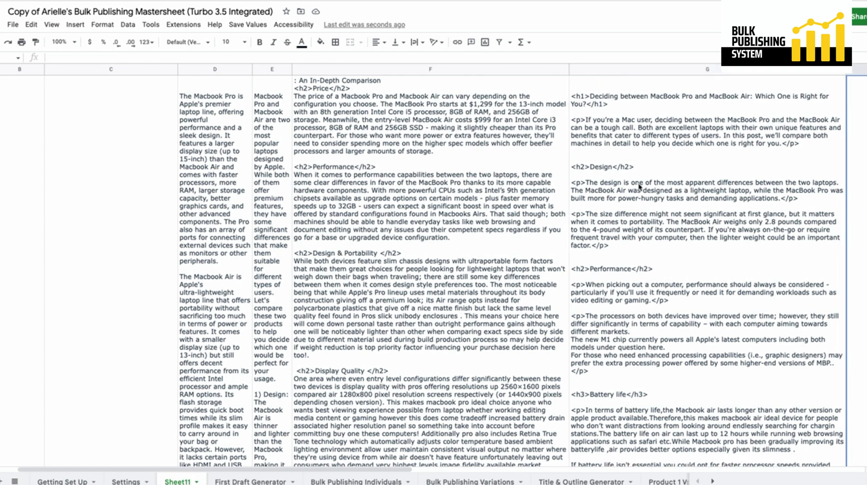
pyautogui.click(448, 263)
pyautogui.scroll(-1, 447, 270)
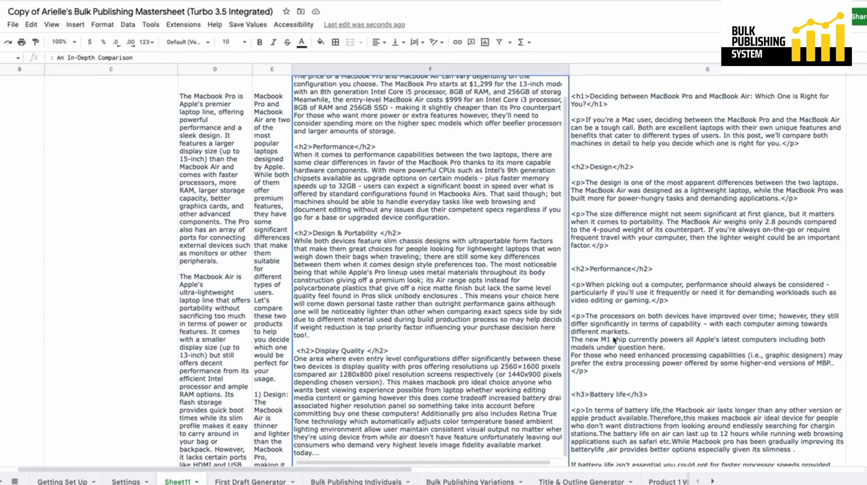
pyautogui.scroll(1, 501, 231)
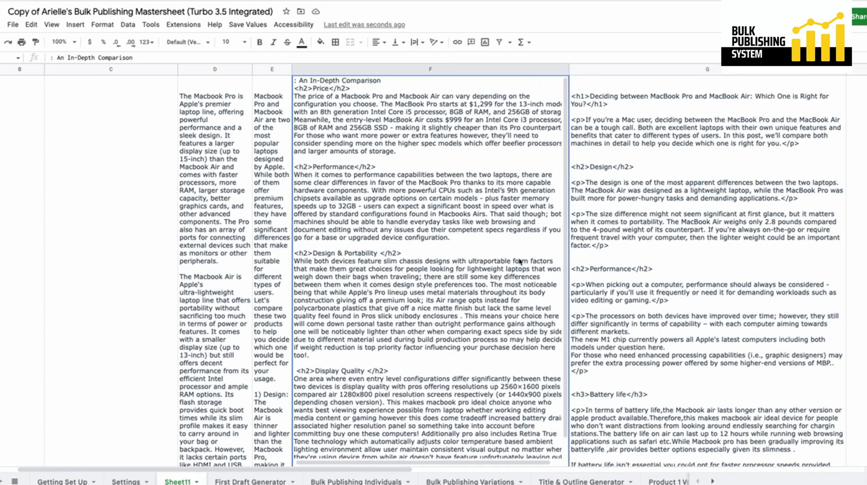
pyautogui.click(623, 212)
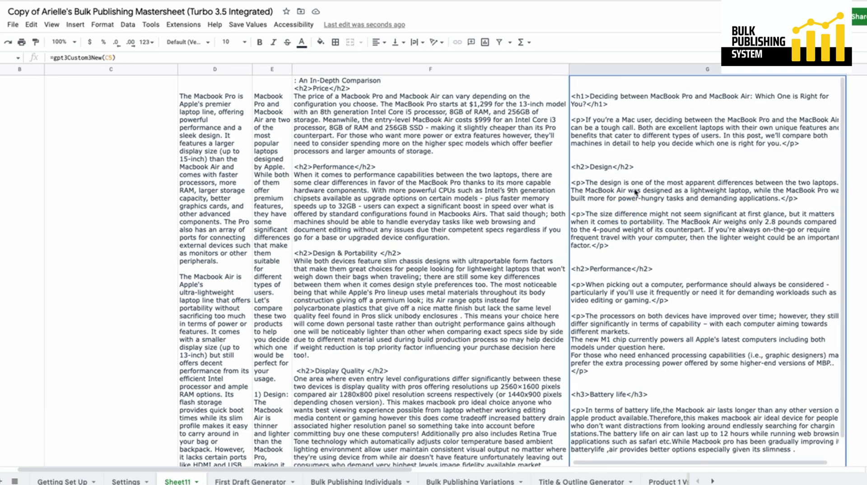
pyautogui.click(505, 194)
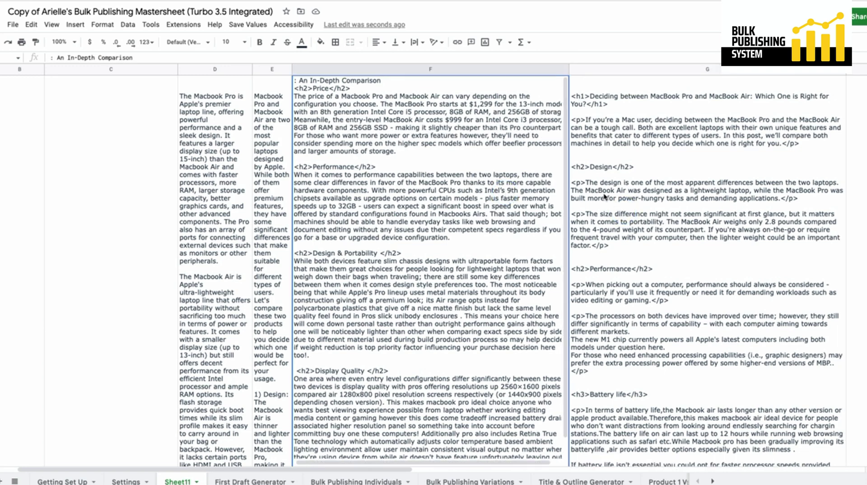
# Step: Enter "continue" as the gpt3Custom6 prompt on the Settings sheet, and return to Sheet11
pyautogui.hotkey('ctrl', 'shift', 'pageup')
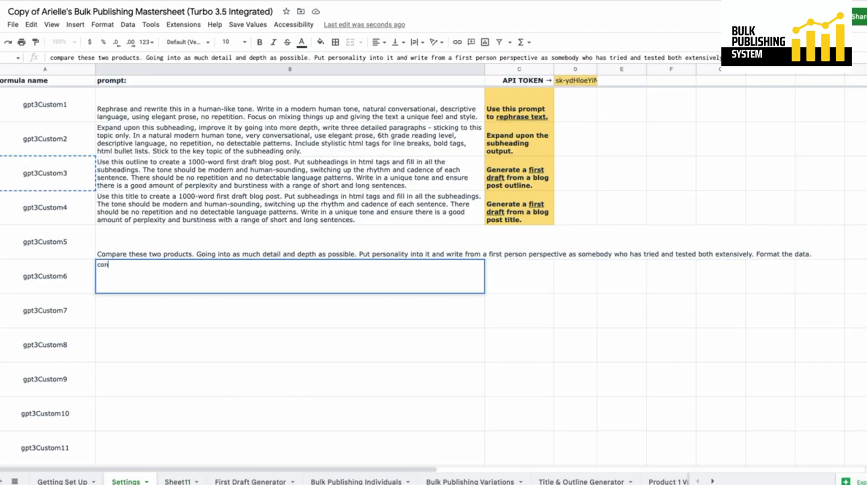
pyautogui.write('continue')
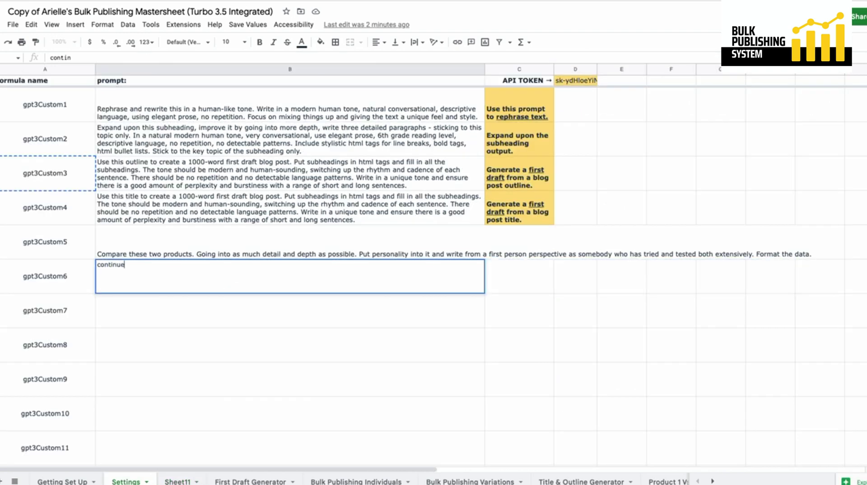
pyautogui.click(47, 282)
pyautogui.hotkey('ctrl', 'shift', 'pagedown')
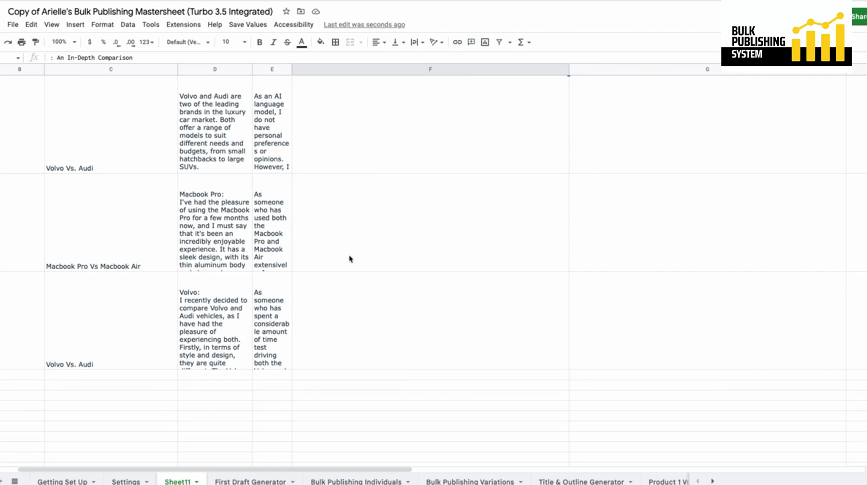
# Step: Reduce the height of row 5 to bring the empty row 6 into view beneath the two articles
pyautogui.click(343, 167)
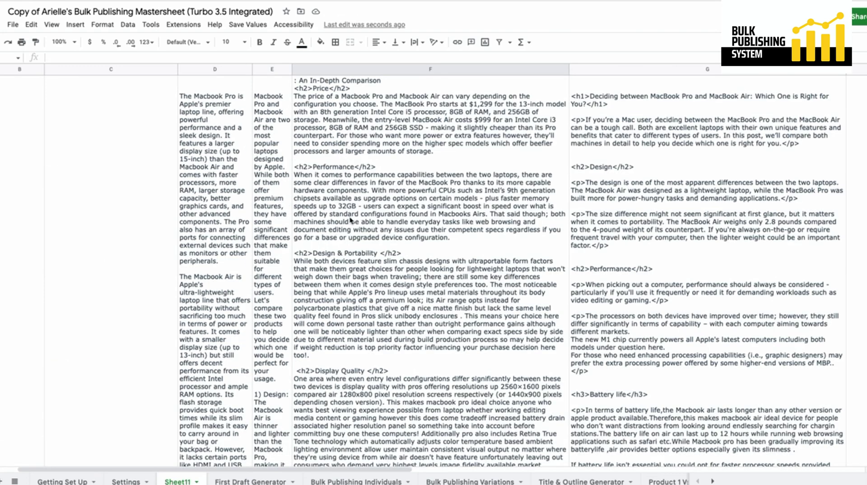
pyautogui.moveTo(25, 357); pyautogui.dragTo(45, 436)
pyautogui.click(346, 366)
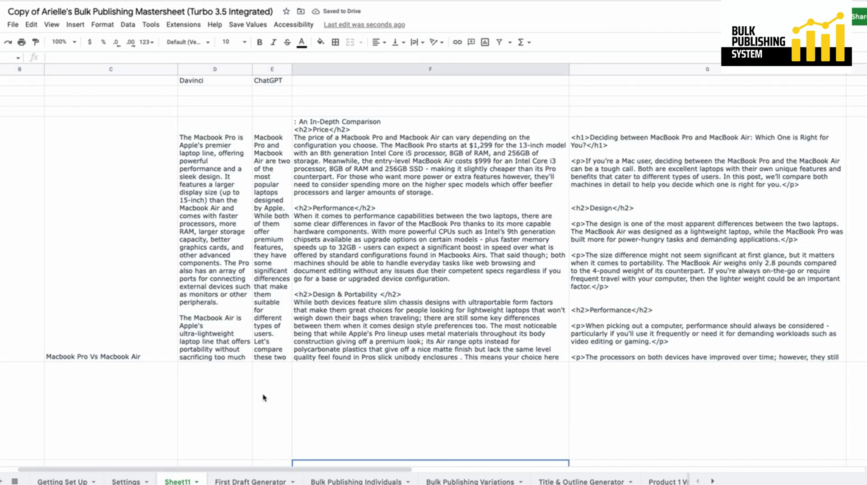
# Step: Enter =gpt3Custom6(F5) in F6 to continue the Davinci article
pyautogui.doubleClick(325, 380)
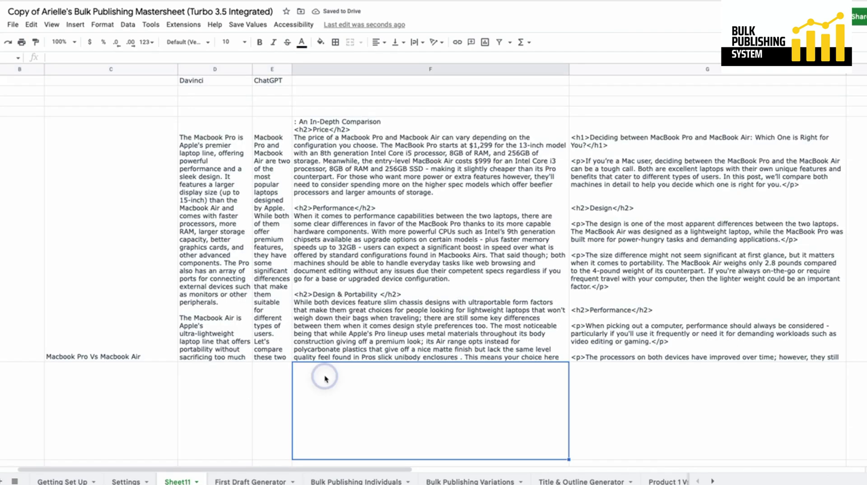
pyautogui.write('=')
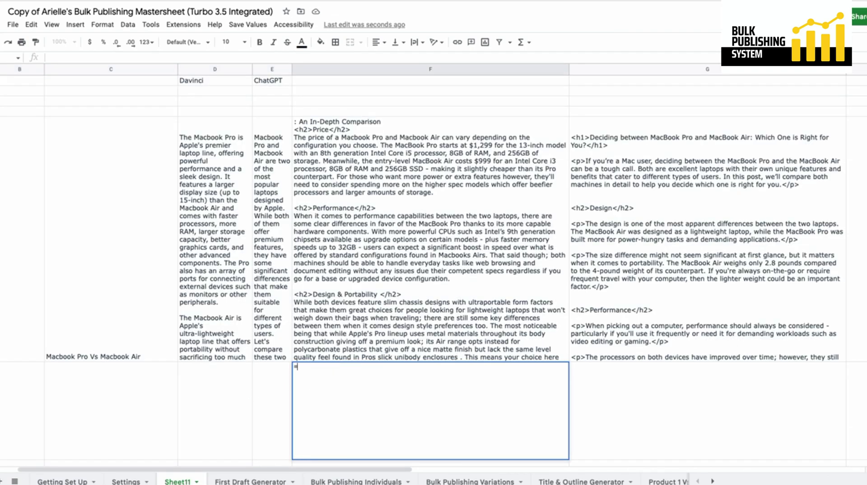
pyautogui.write('GPT(F5)')
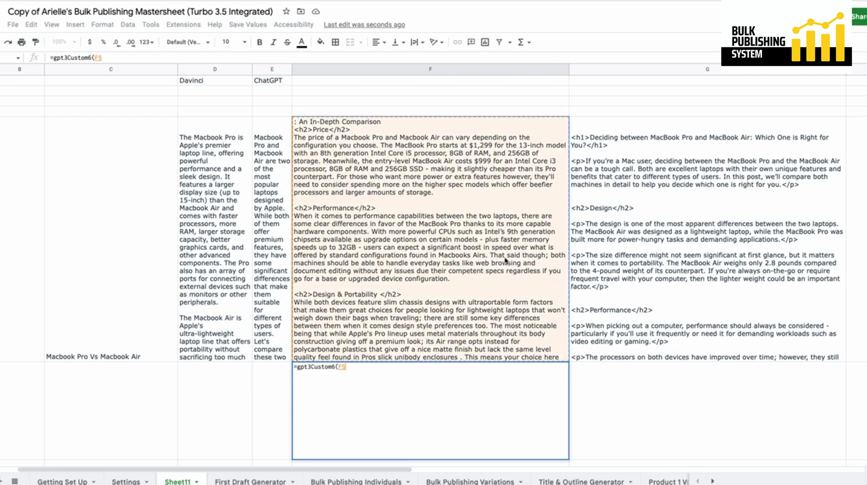
pyautogui.press('Return')
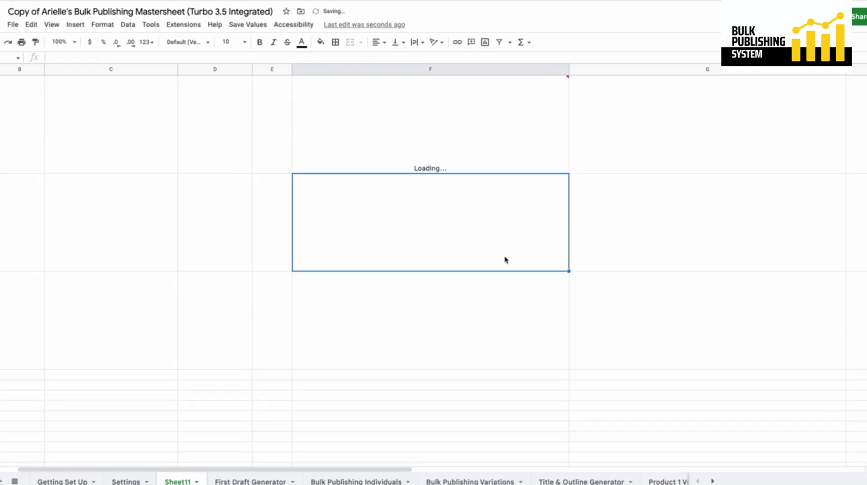
# Step: Enter =gpt3Custom6New(G5) in G6 to continue the ChatGPT article
pyautogui.click(602, 155)
pyautogui.press('Down')
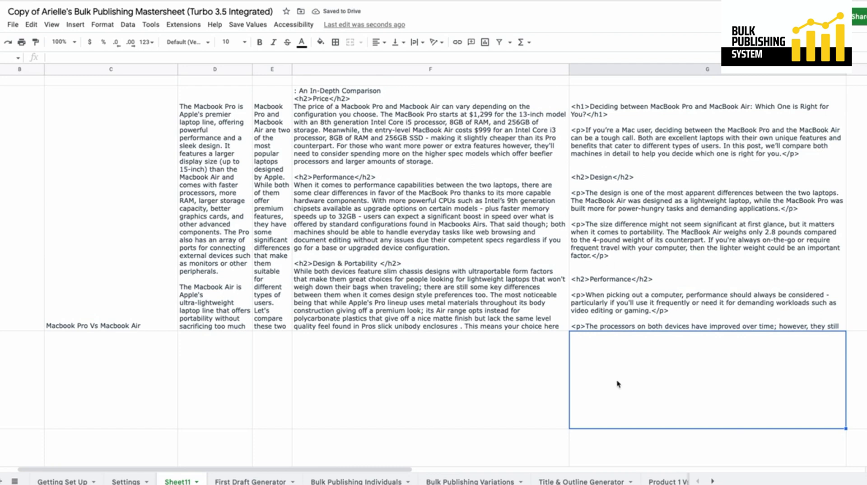
pyautogui.write('=gpt3Custom6New(')
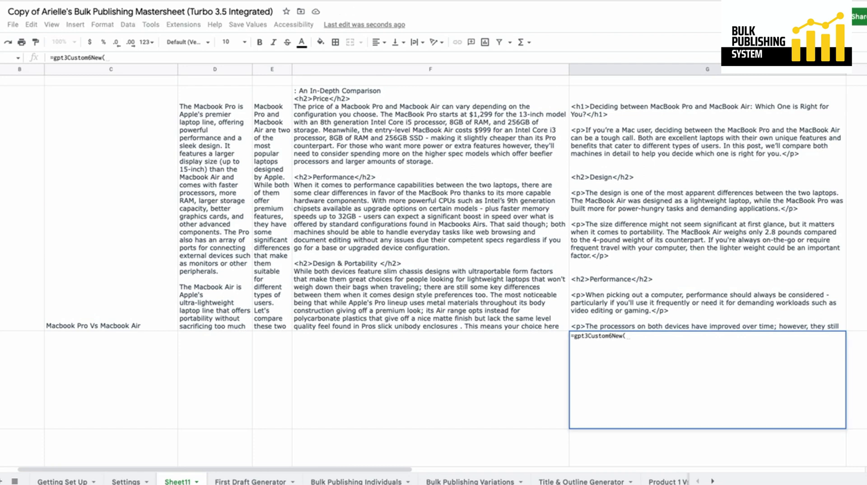
pyautogui.click(794, 198)
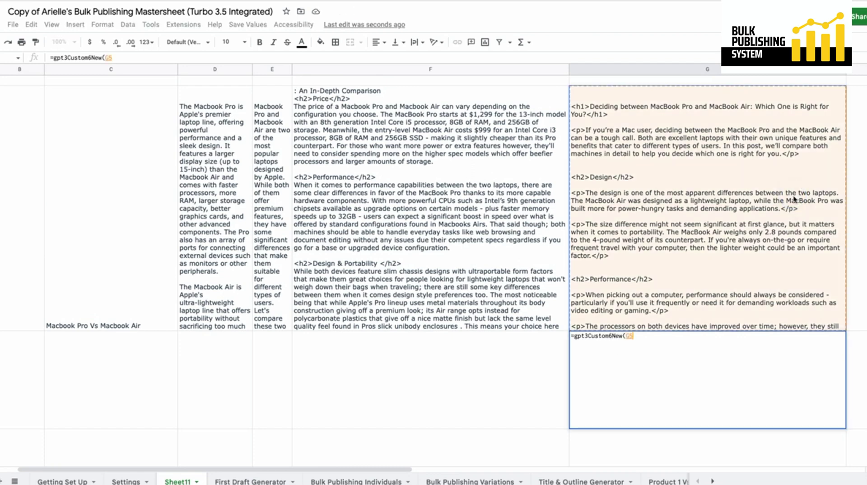
pyautogui.write(')')
pyautogui.press('Return')
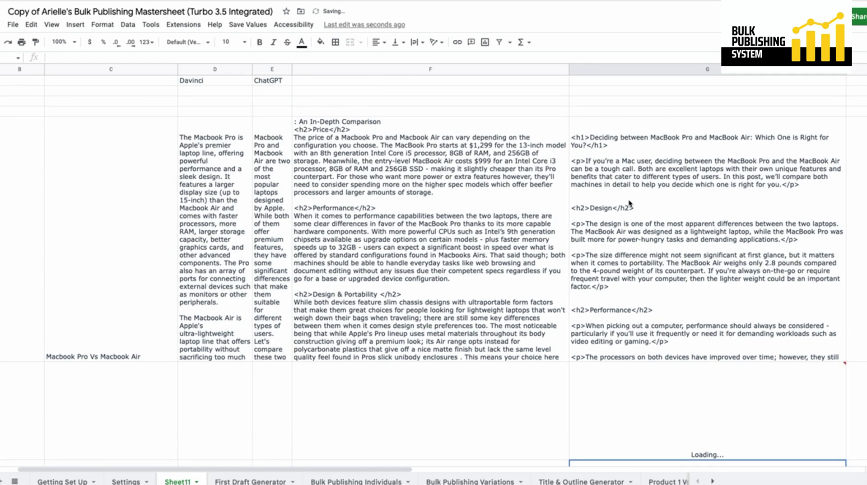
# Step: Clear F6 and re-enter =gpt3Custom6(F5) there to rerun the Davinci continuation
pyautogui.click(468, 482)
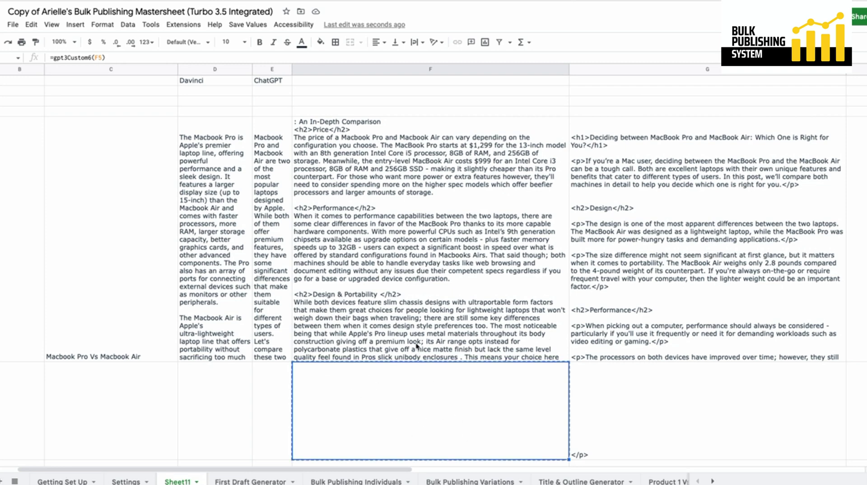
pyautogui.press('Delete')
pyautogui.scroll(-1, 497, 361)
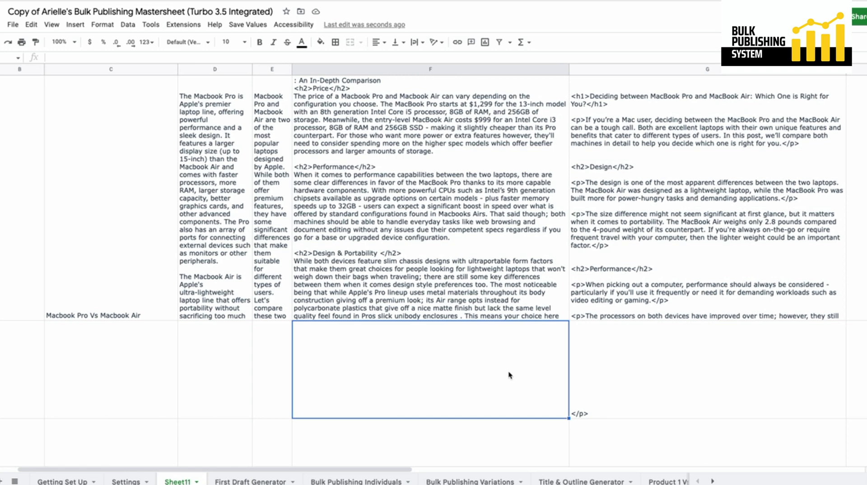
pyautogui.write('=gpt3Custom6(F5)')
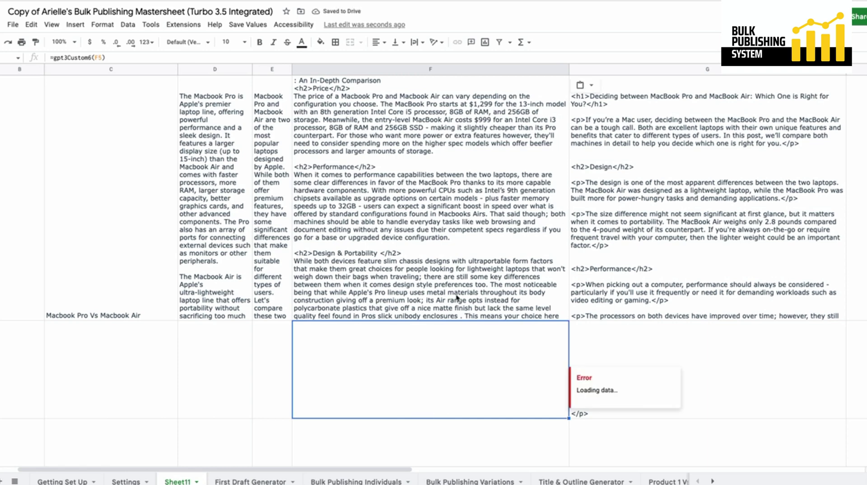
# Step: Check the contents of F5, G5 and G6, and save the sheet's formulas as text
pyautogui.click(457, 297)
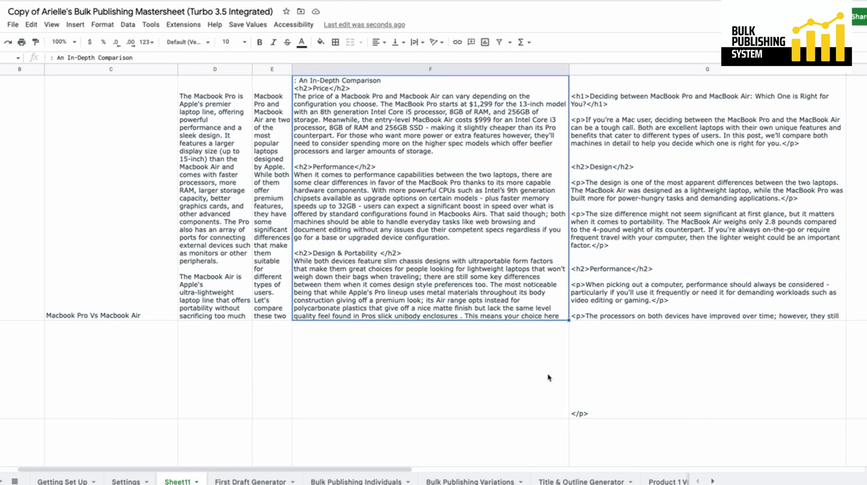
pyautogui.click(702, 393)
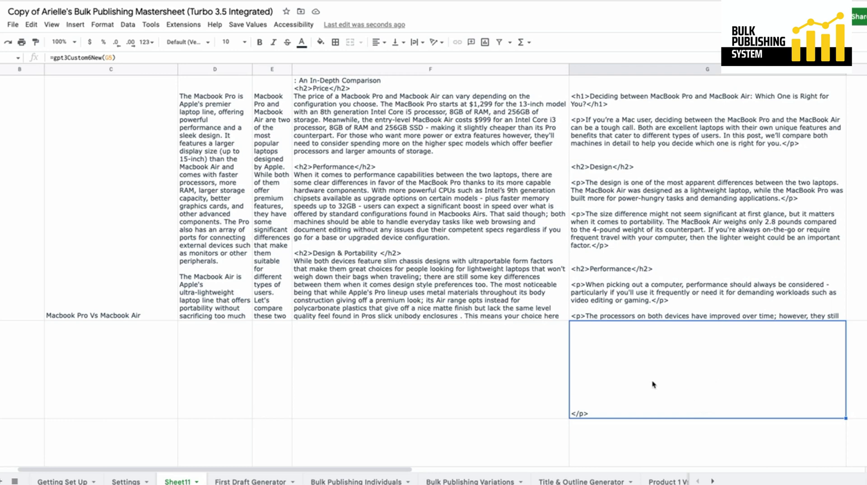
pyautogui.doubleClick(598, 401)
pyautogui.click(668, 301)
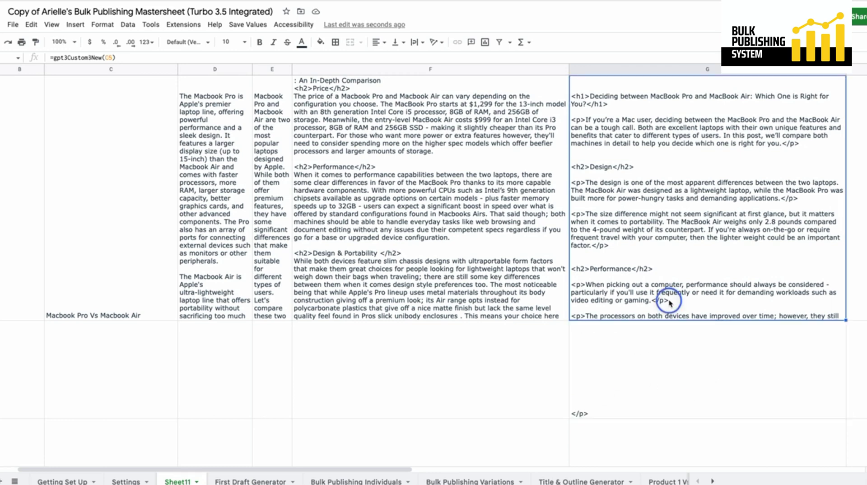
pyautogui.doubleClick(667, 303)
pyautogui.click(518, 367)
pyautogui.click(707, 268)
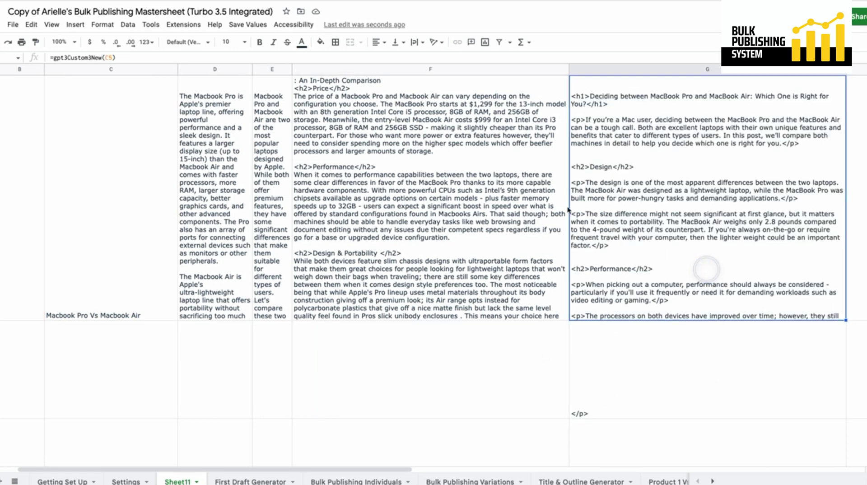
pyautogui.click(244, 26)
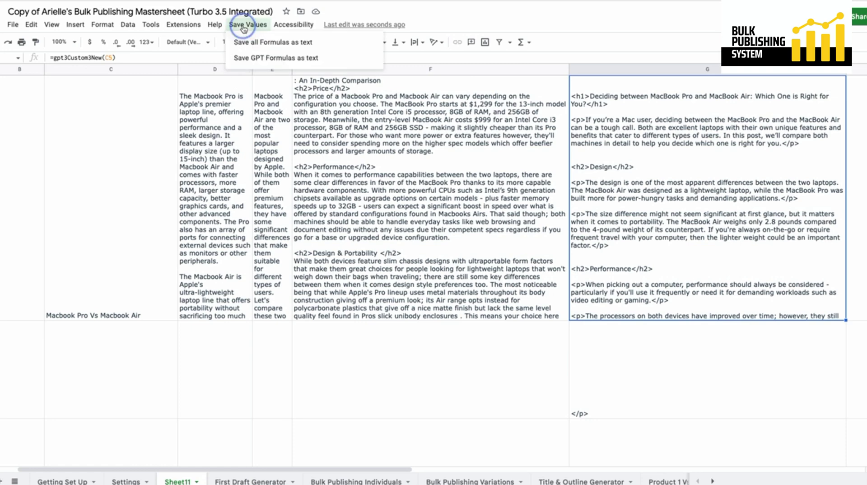
pyautogui.click(668, 401)
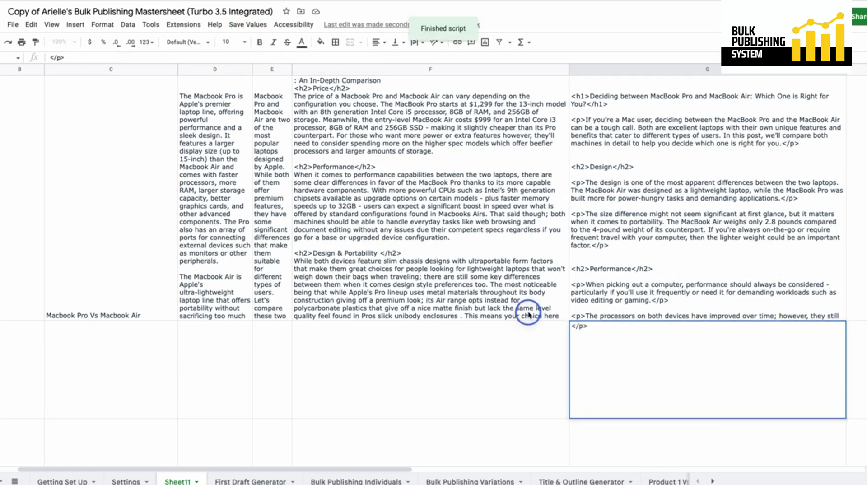
# Step: Append a closing </p> tag to the end of the ChatGPT article in G5
pyautogui.click(676, 312)
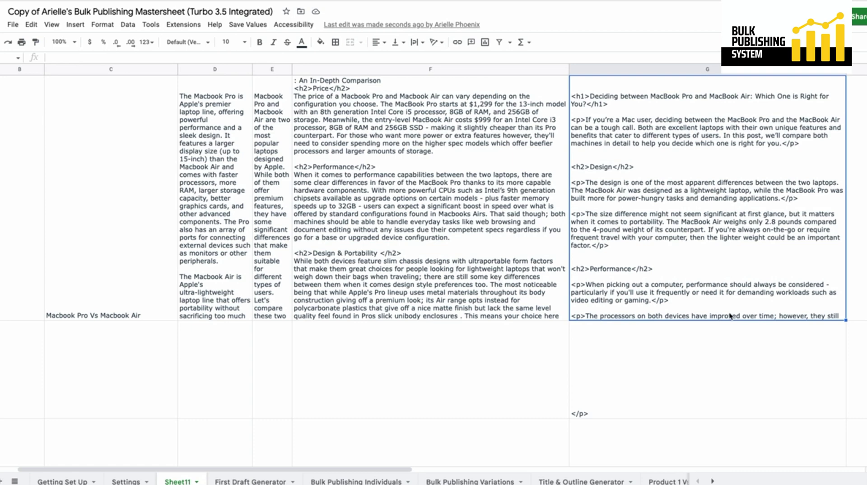
pyautogui.doubleClick(816, 316)
pyautogui.scroll(-10, 658, 431)
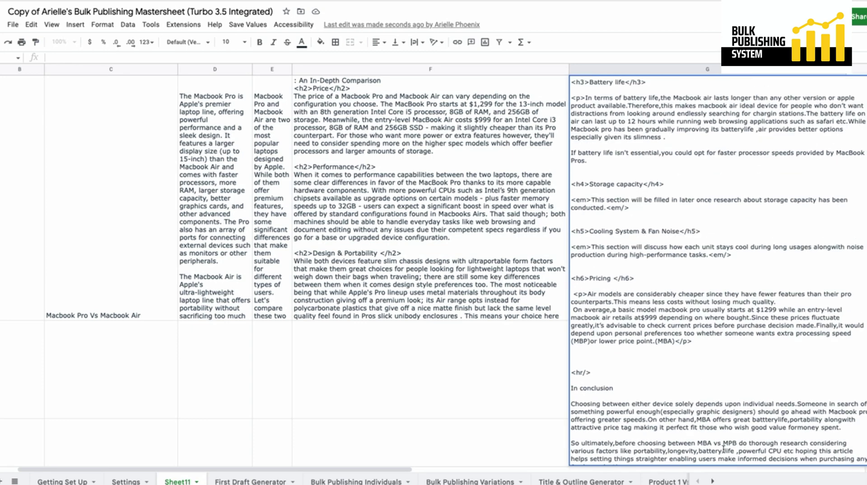
pyautogui.write('</p>')
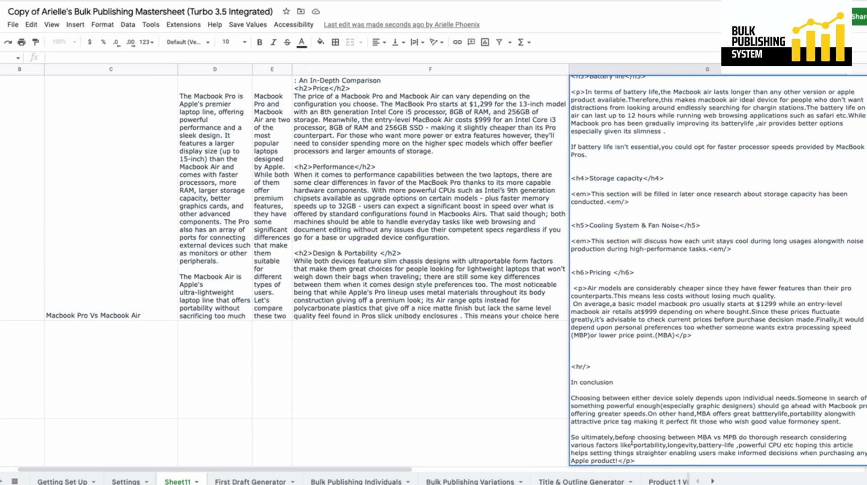
pyautogui.press('Return')
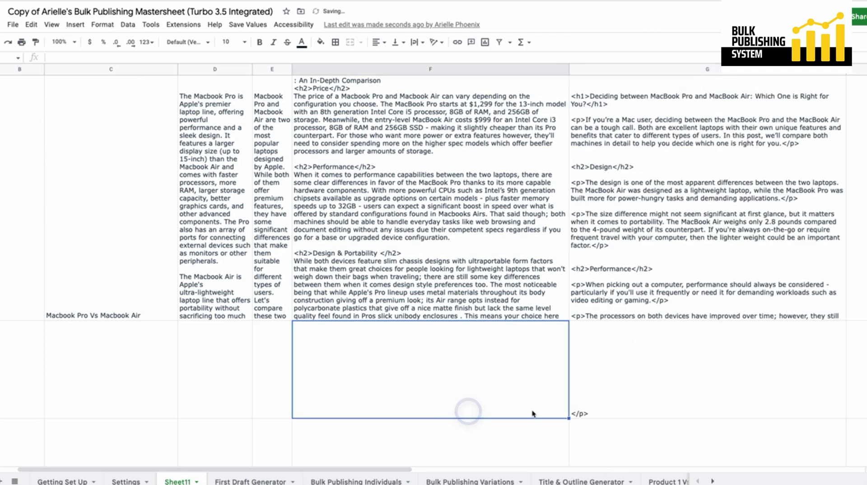
# Step: Restore the continuation formulas in F6 and G6 to rerun both, and check the new outputs against the article in G5
pyautogui.keyDown('shift'); pyautogui.click(464, 376); pyautogui.keyUp('shift')
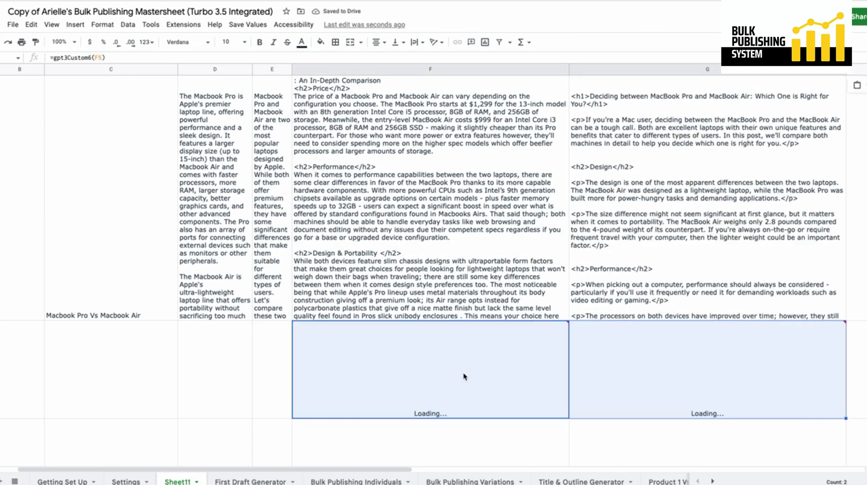
pyautogui.click(394, 349)
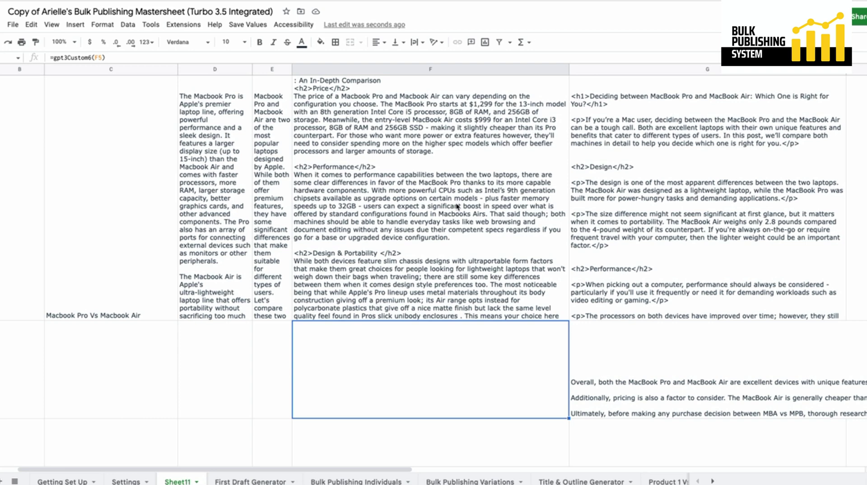
pyautogui.click(729, 137)
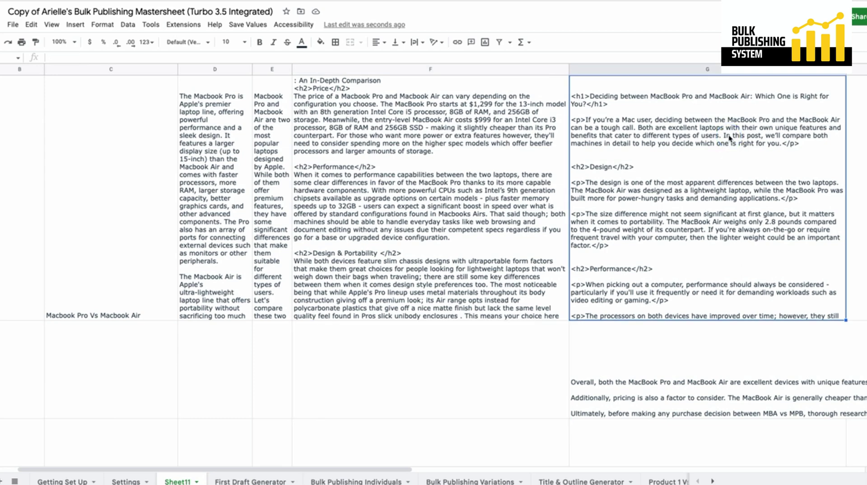